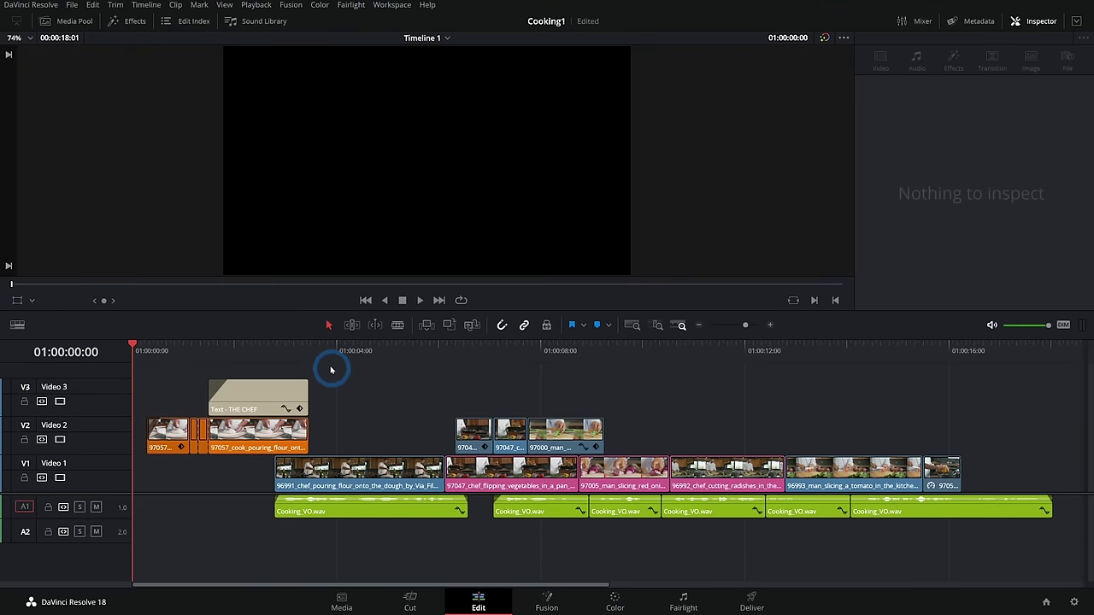
- Park the playhead at 01:00:07:01, where the chef flips vegetables in the pan
left_click(360, 376)
left_click(494, 417)
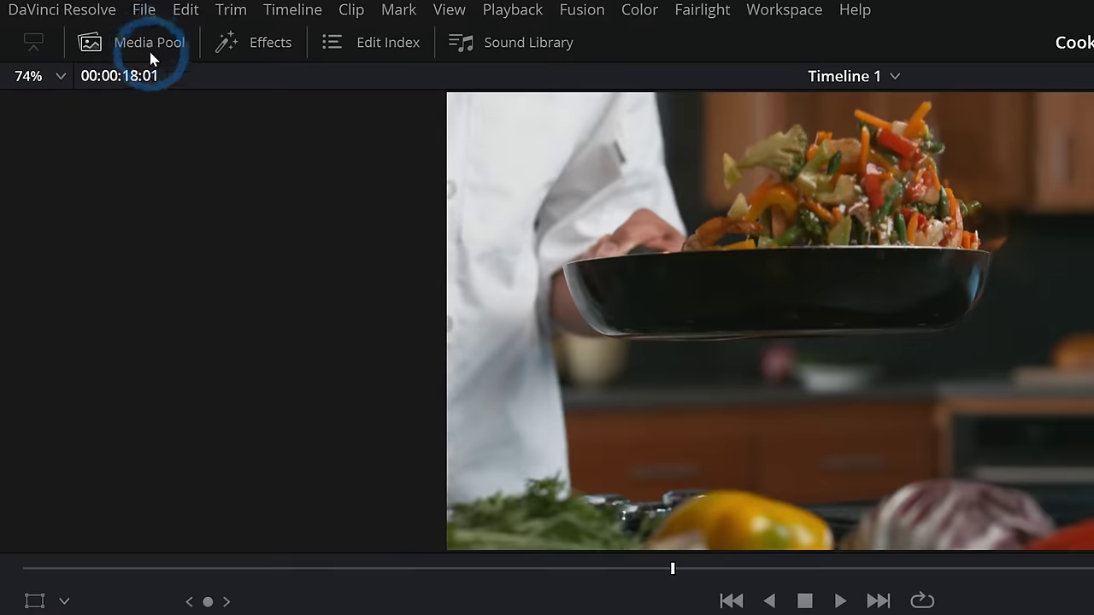
- Import Lovely Soul.wav into the Media Pool
left_click(74, 23)
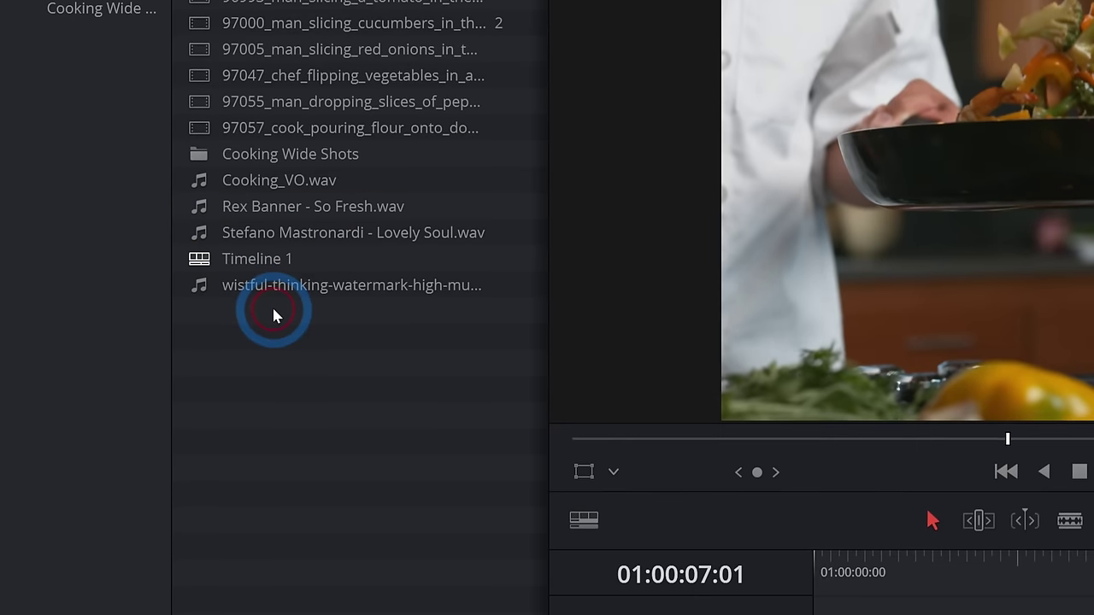
right_click(295, 482)
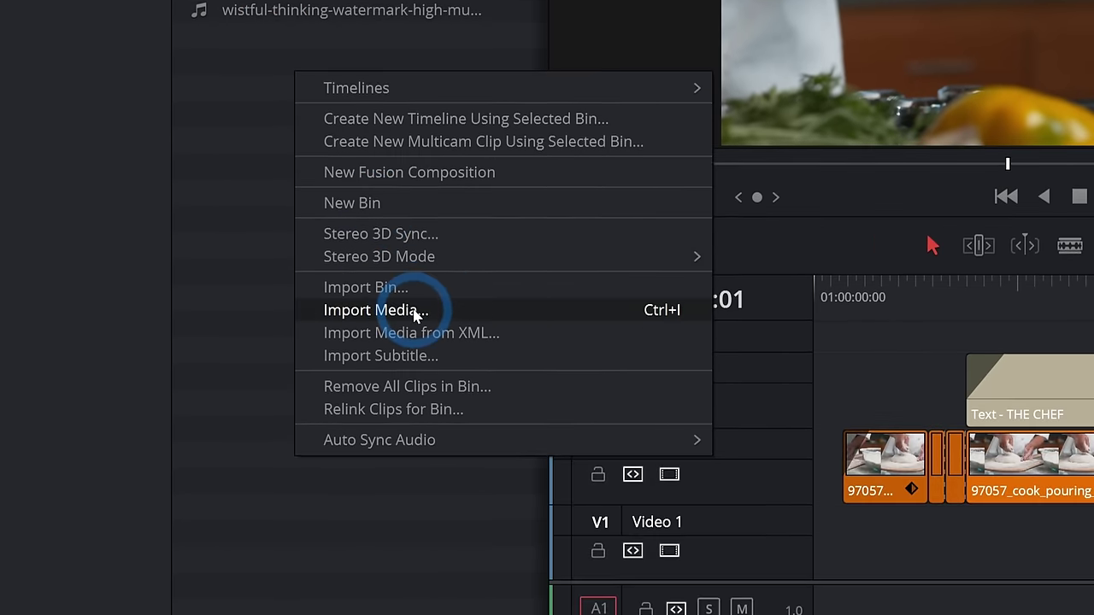
left_click(414, 309)
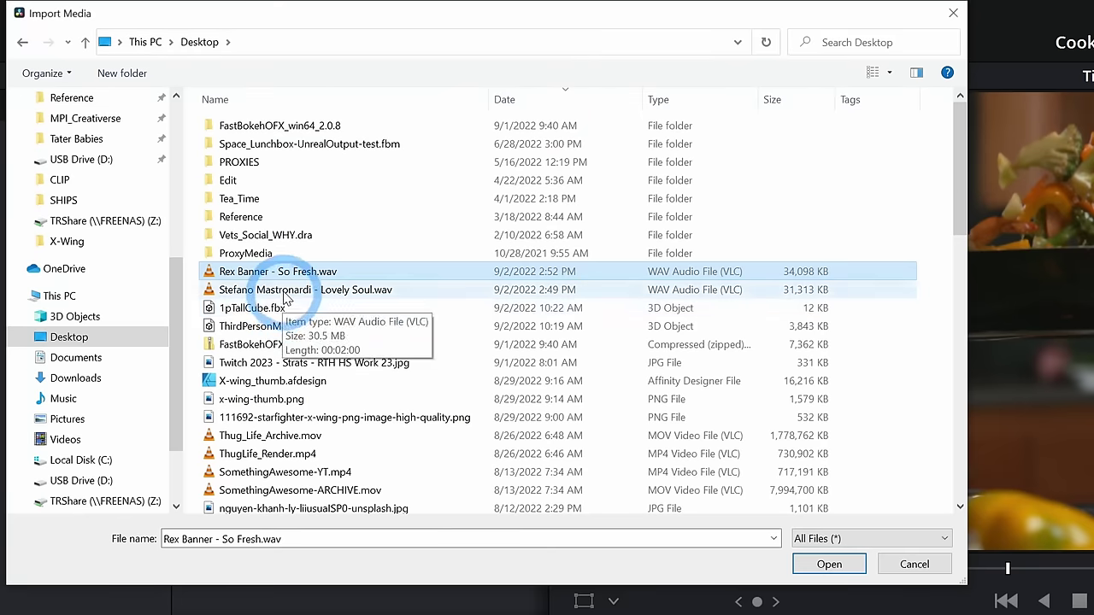
left_click(284, 291)
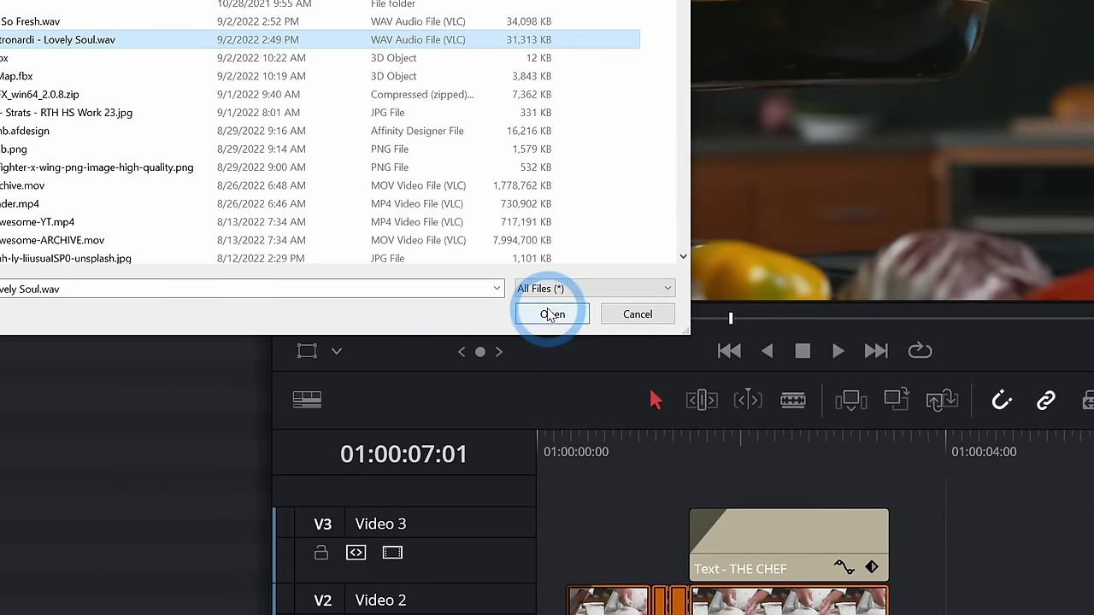
left_click(829, 565)
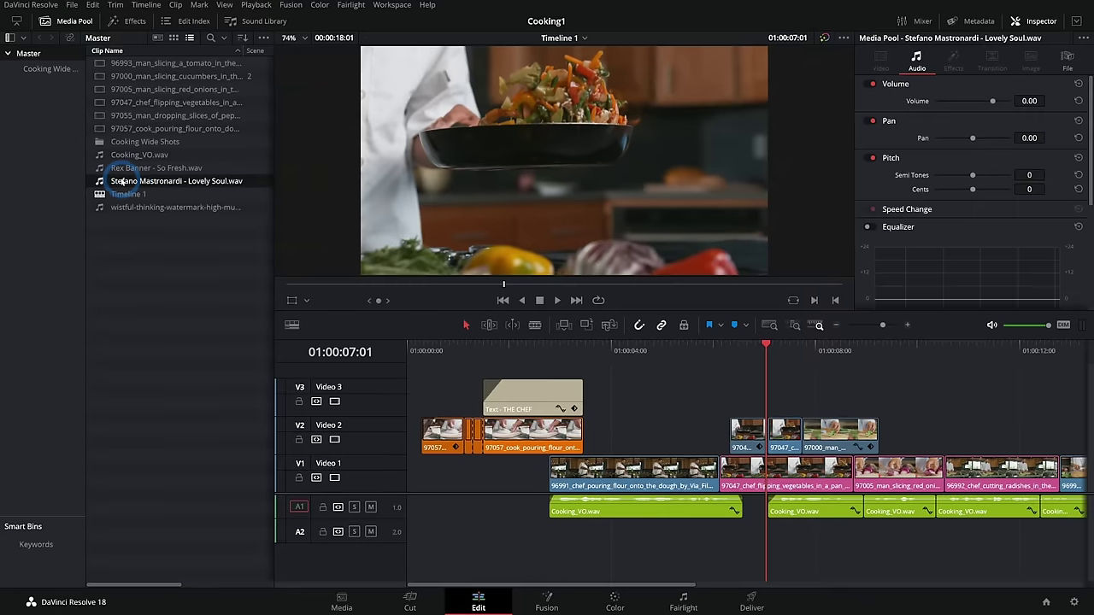
- Place Lovely Soul.wav on Audio 2 at the timeline start and make A2 taller
left_click_drag(245, 315, 923, 614)
left_click_drag(462, 535, 408, 530)
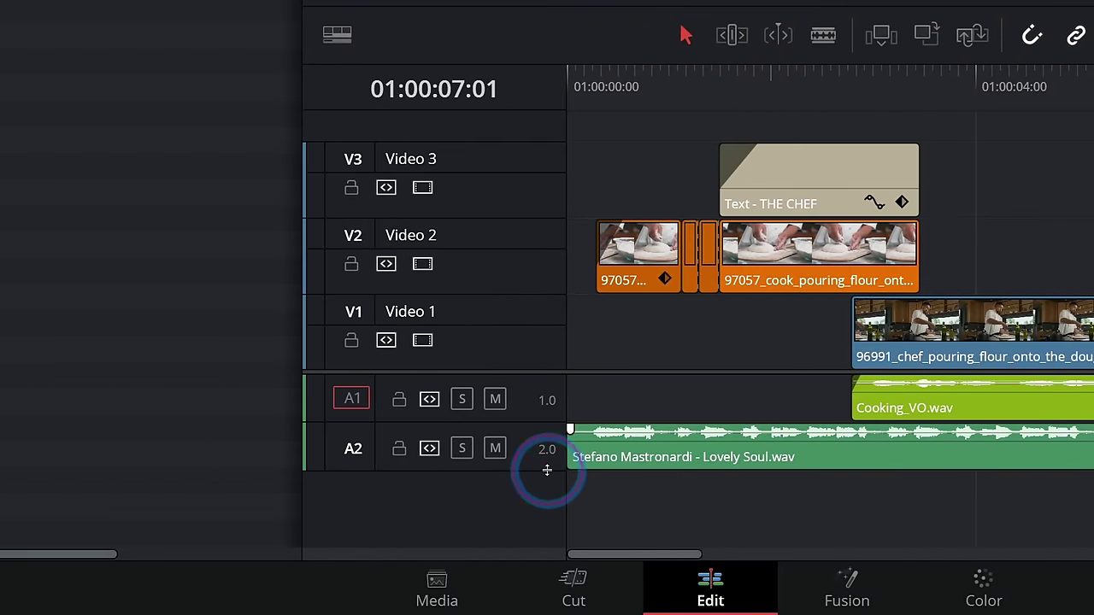
left_click_drag(543, 470, 547, 547)
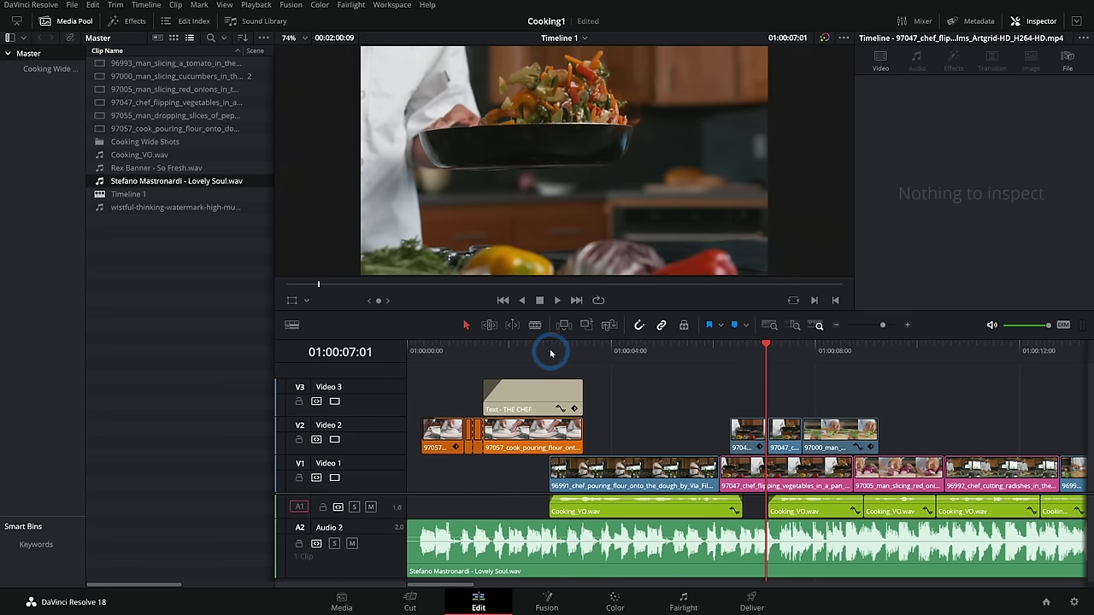
- Select the Lovely Soul music clip on A2 and make the Audio 1 track taller
left_click(520, 350)
left_click(616, 389)
left_click(688, 450)
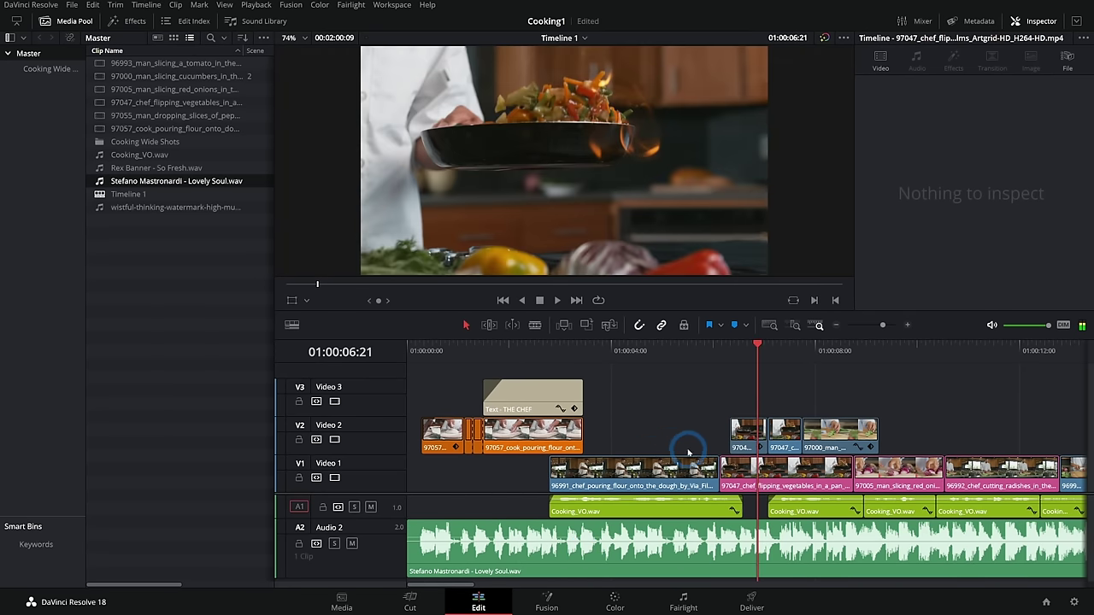
scroll(525, 451, "down", 2)
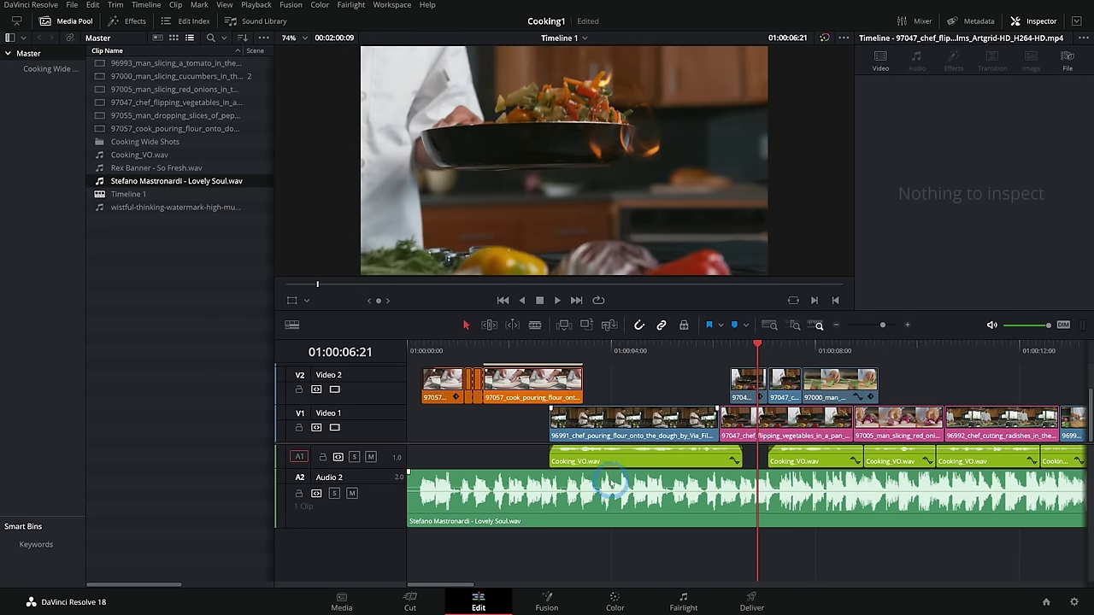
left_click(550, 477)
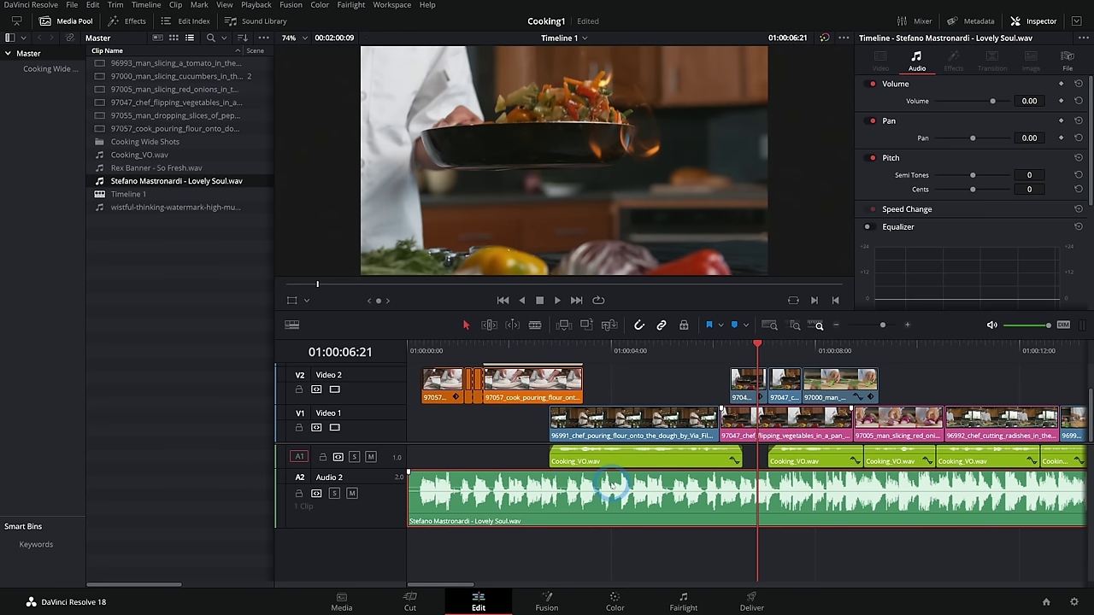
left_click_drag(395, 465, 397, 488)
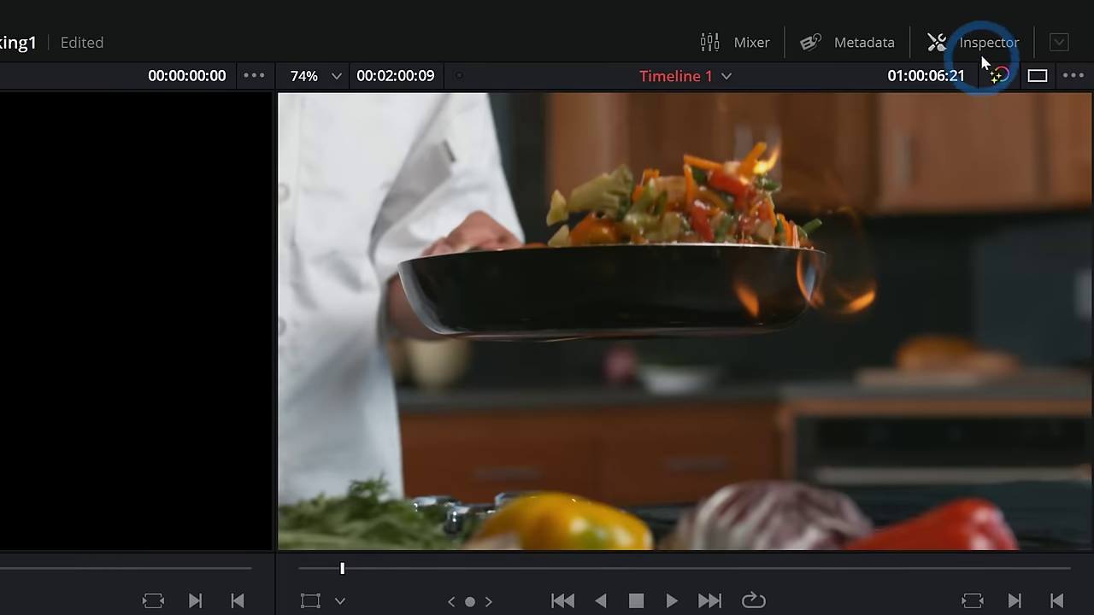
- Set the music clip's Inspector volume to -19.62 dB, play back the mix, and deselect
left_click(981, 52)
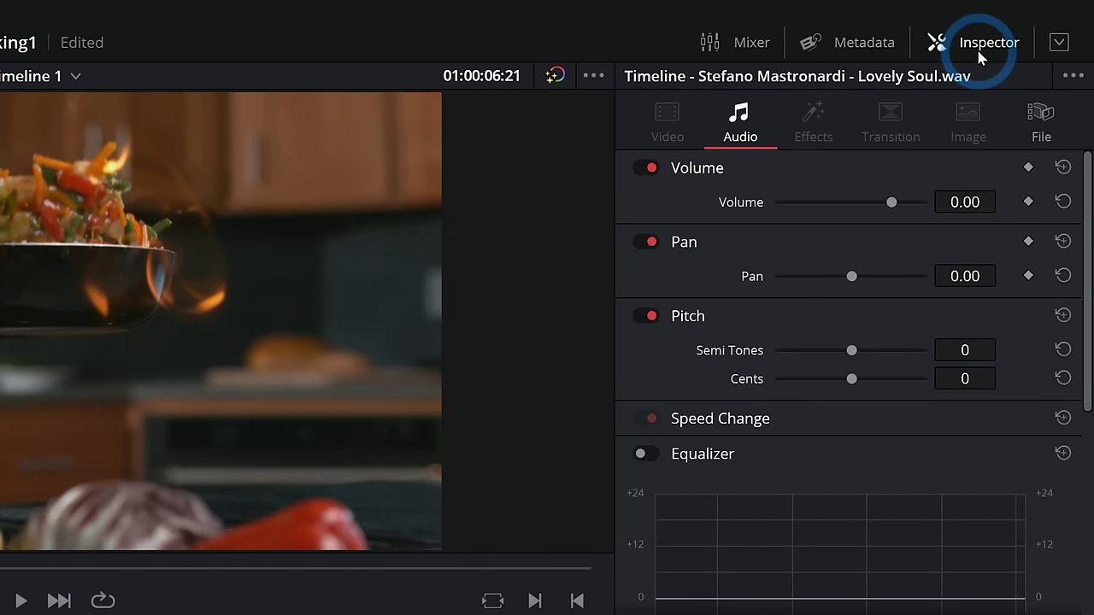
left_click_drag(893, 202, 858, 202)
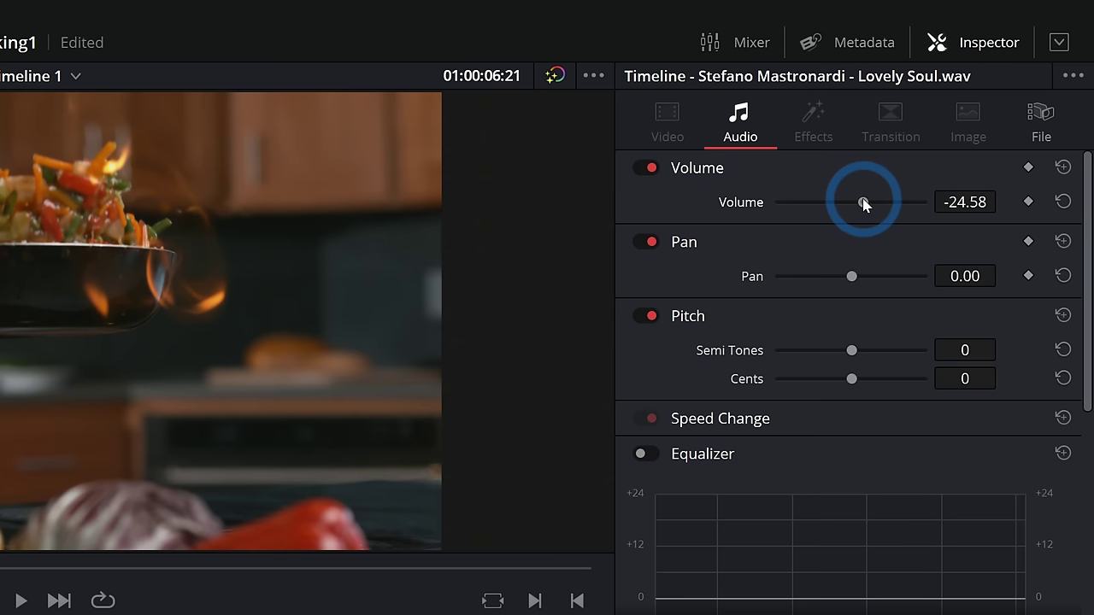
left_click_drag(868, 203, 872, 205)
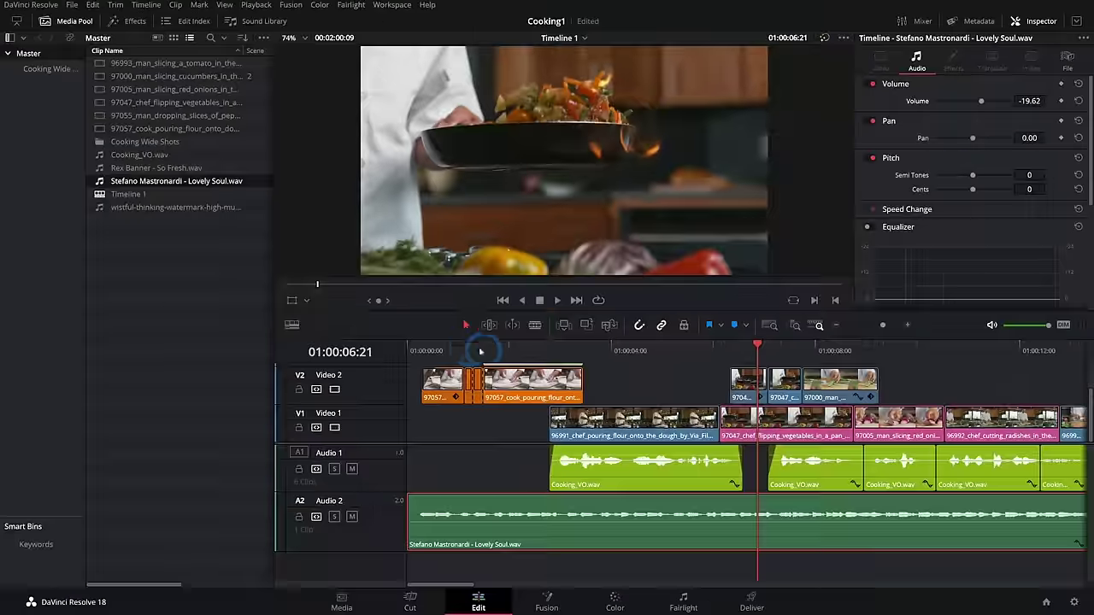
left_click(474, 350)
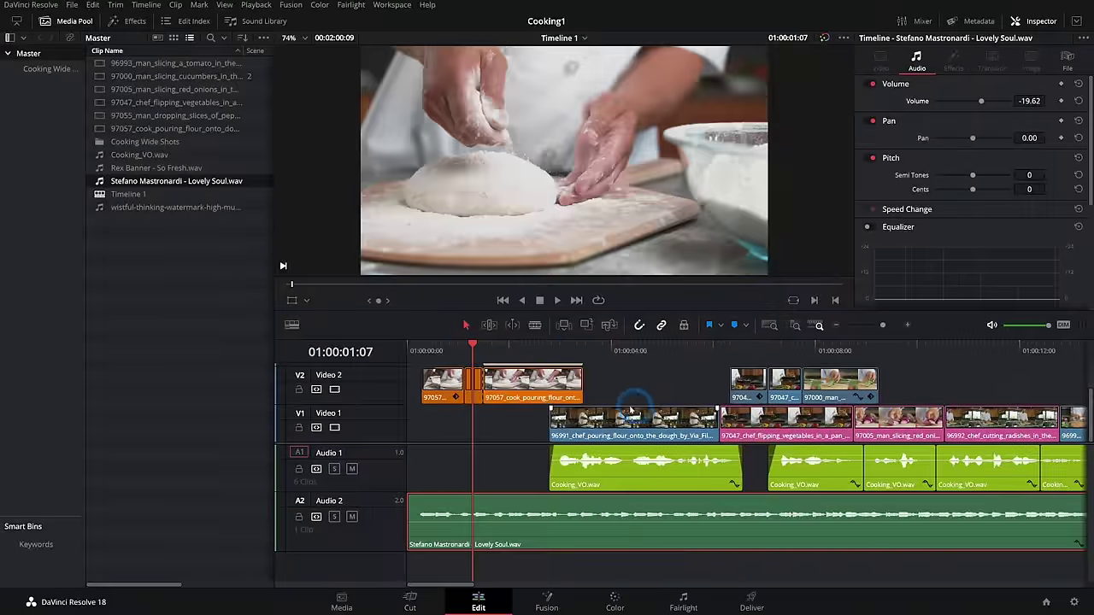
key("space")
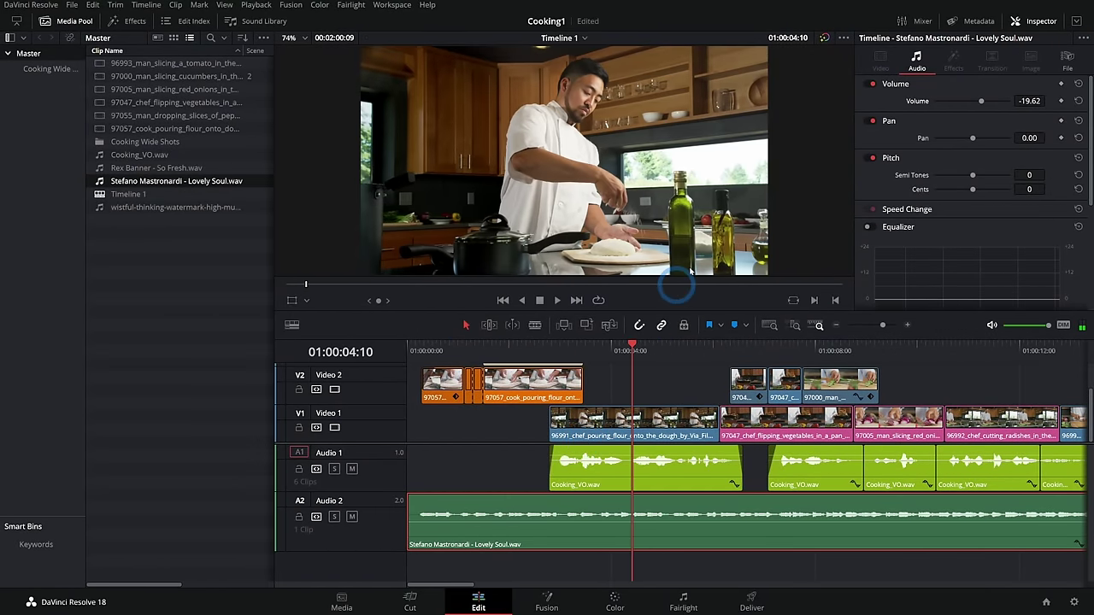
left_click(731, 444)
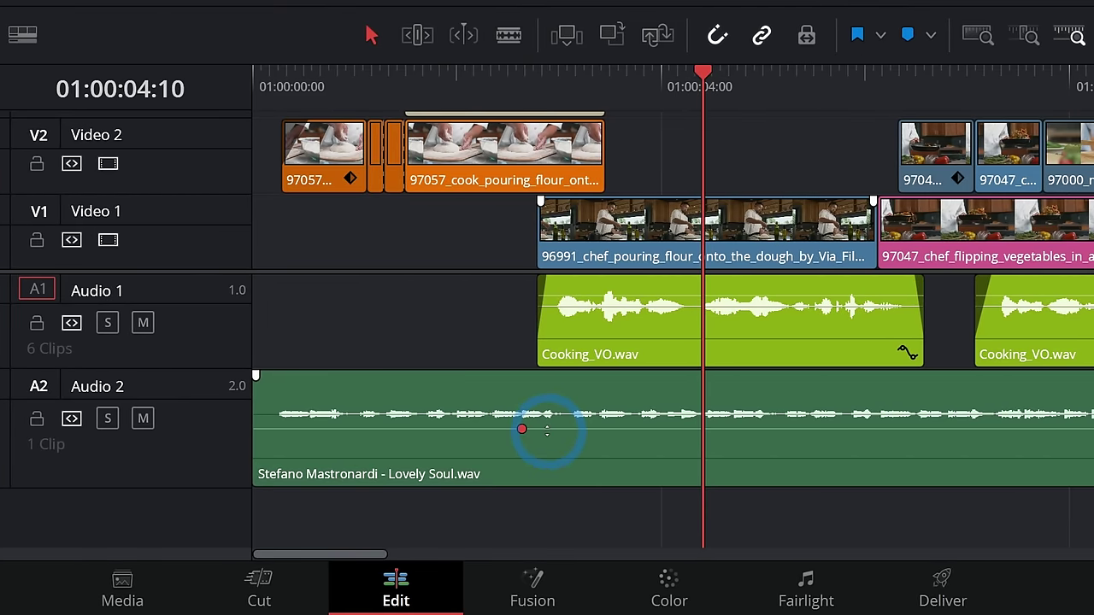
- Keyframe the music at -7.93 dB early and -17.67 dB at the voiceover, then play from start
left_click(579, 429, "alt")
mouse_move(548, 430)
left_mouse_down()
mouse_move(551, 417)
mouse_move(547, 427)
left_mouse_up()
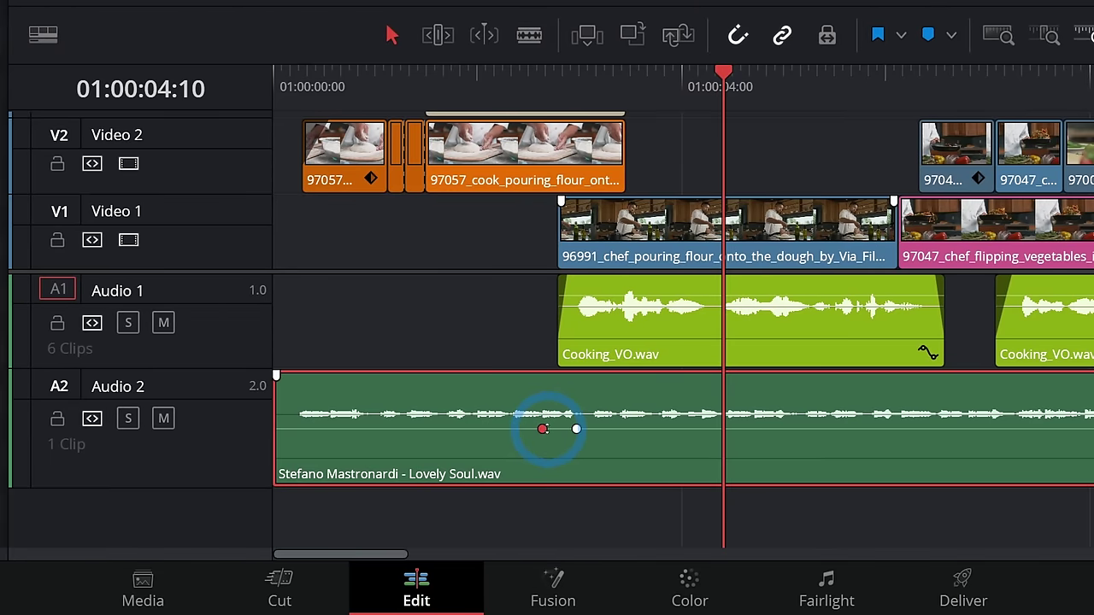
left_click_drag(547, 428, 609, 427)
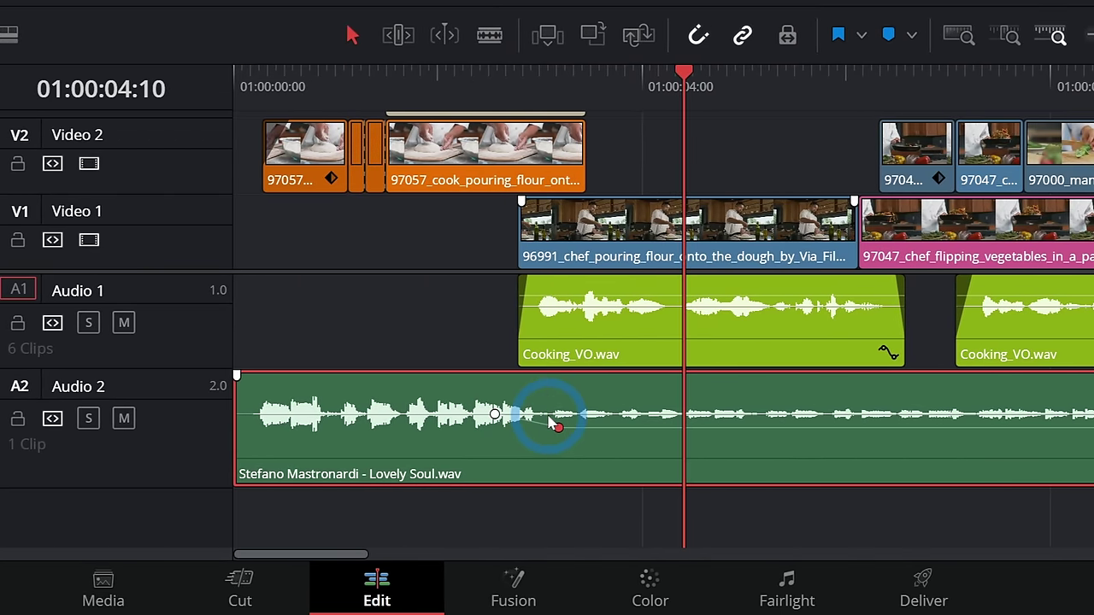
left_click_drag(538, 415, 540, 413)
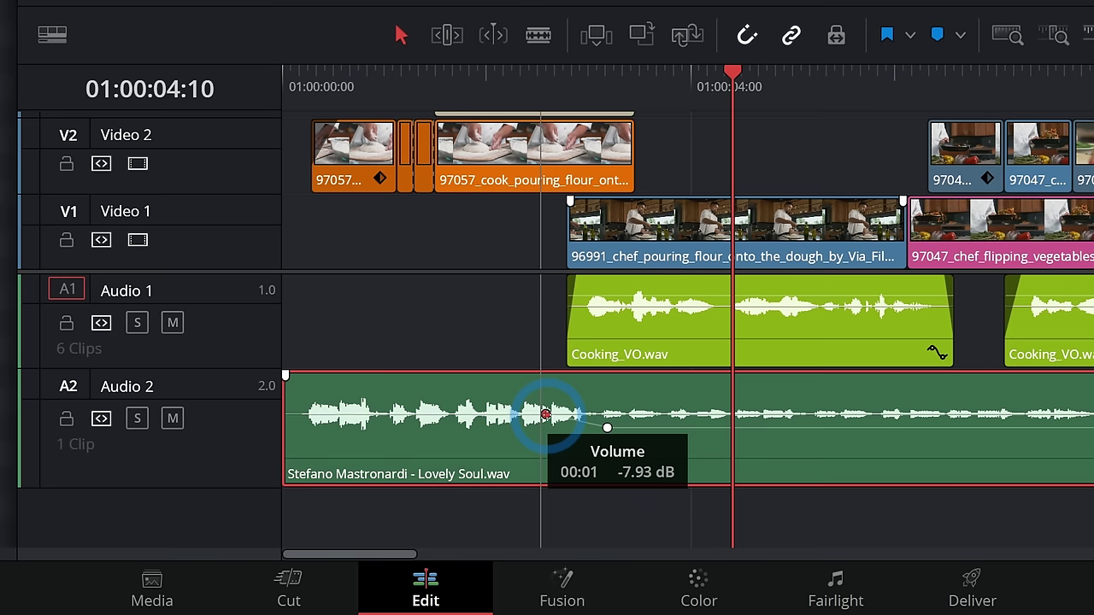
left_click_drag(606, 428, 606, 427)
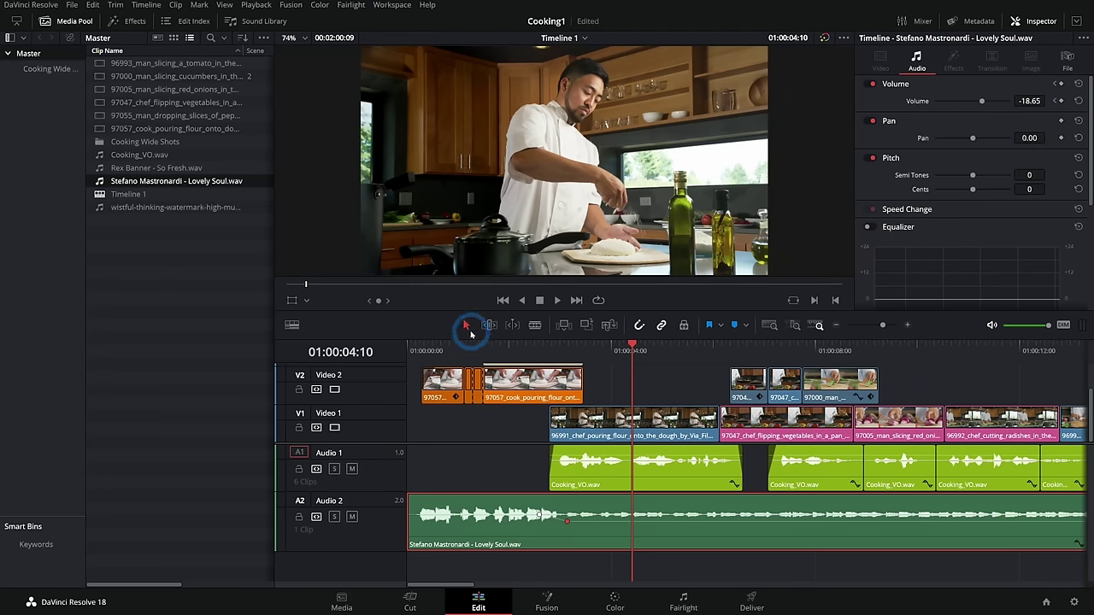
key("Home")
key("space")
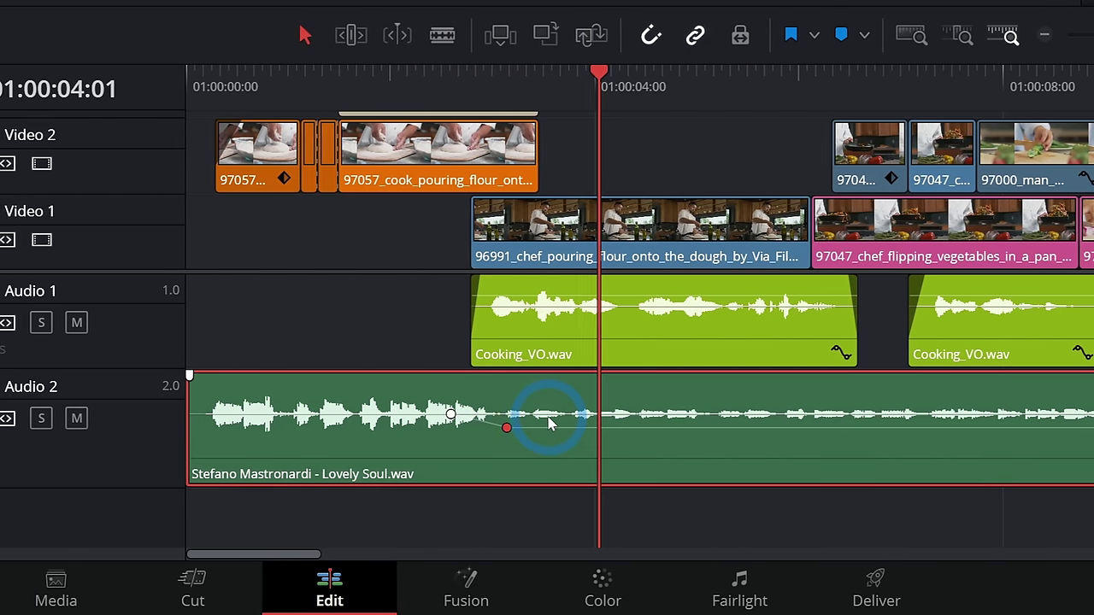
- Remove the volume keyframes and blade the A2 music at 01:00:03:00
key("Delete")
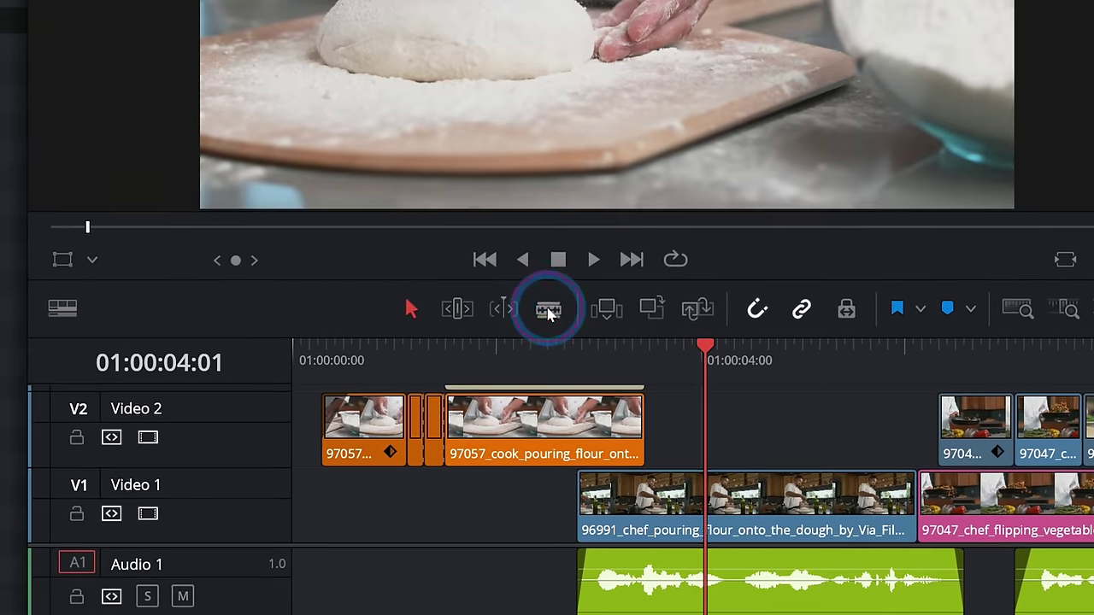
left_click(493, 228)
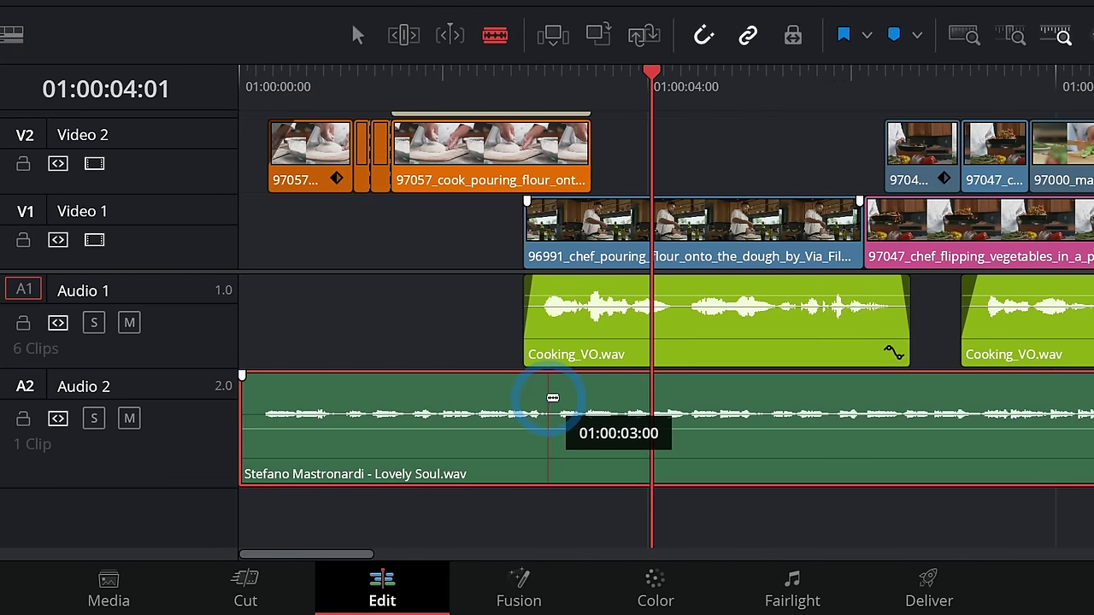
left_click(553, 399)
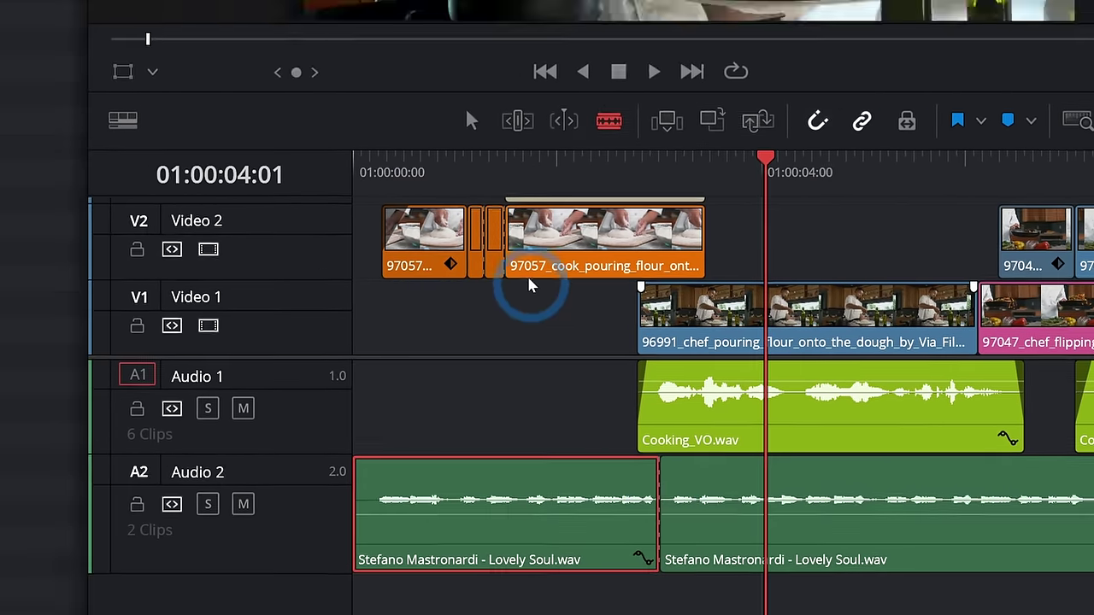
left_click(471, 121)
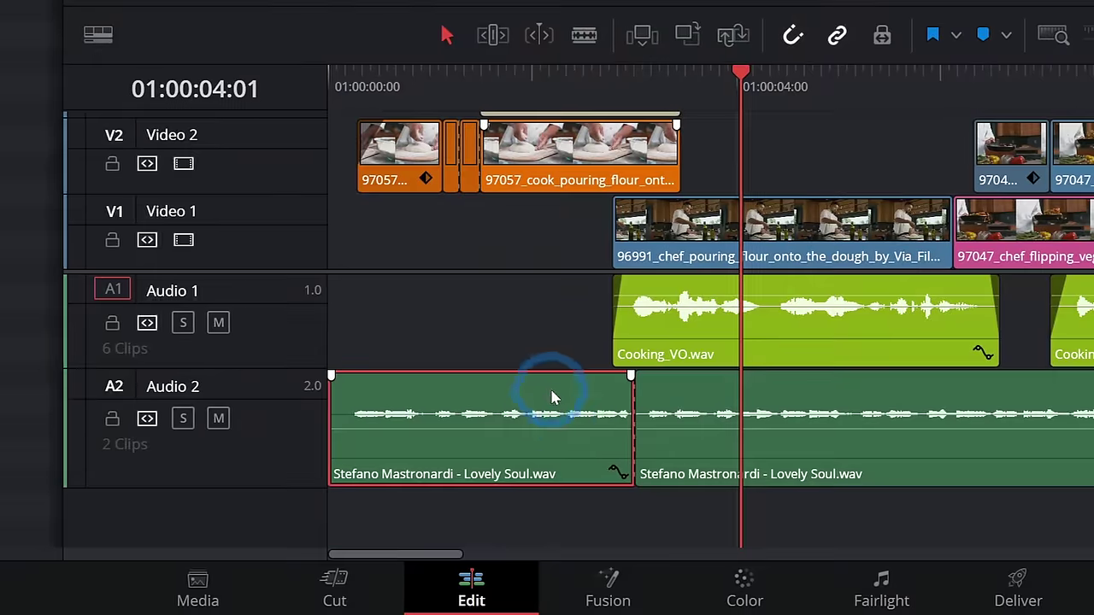
- Raise the first music piece to -13.78 dB and play back the split
left_click_drag(589, 428, 548, 416)
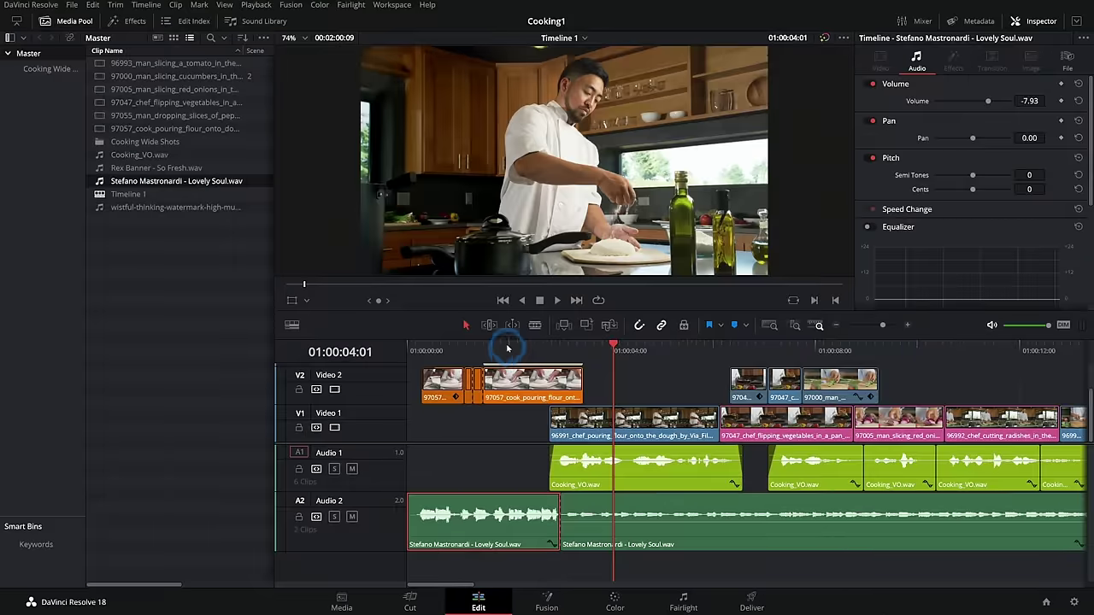
left_click(435, 81)
key("space")
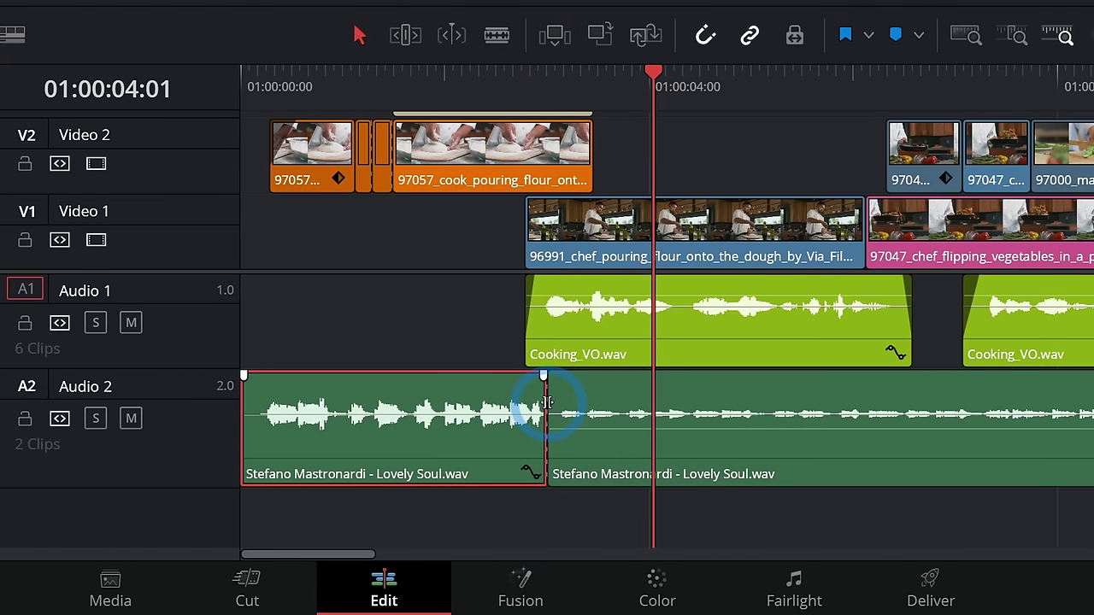
right_click(547, 404)
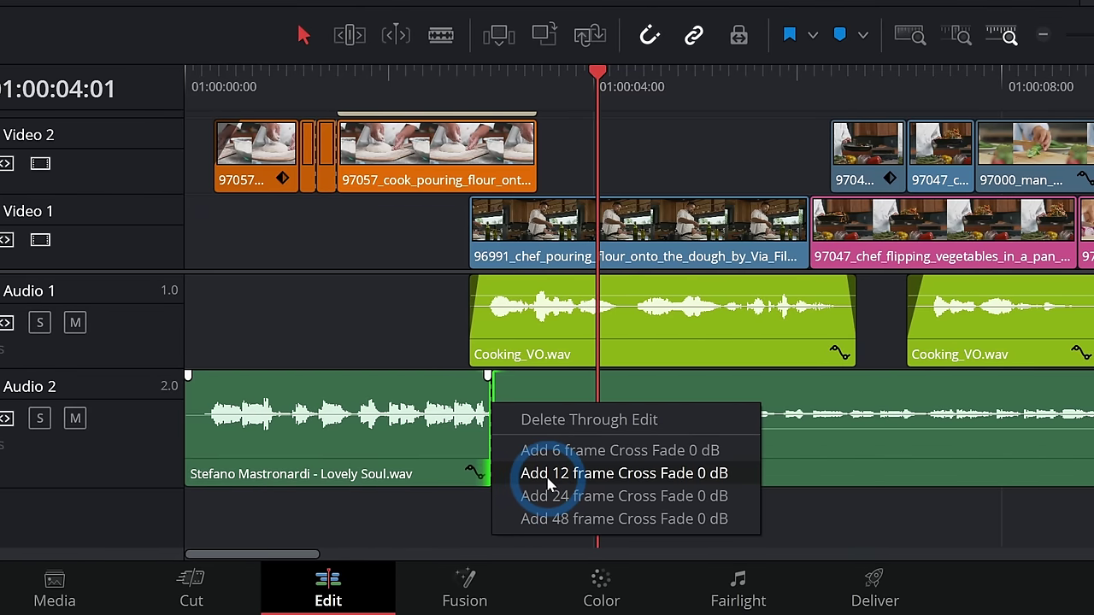
- Add a 12-frame 0 dB cross fade at the music cut and roll it toward the flour-pouring shot
left_click(552, 475)
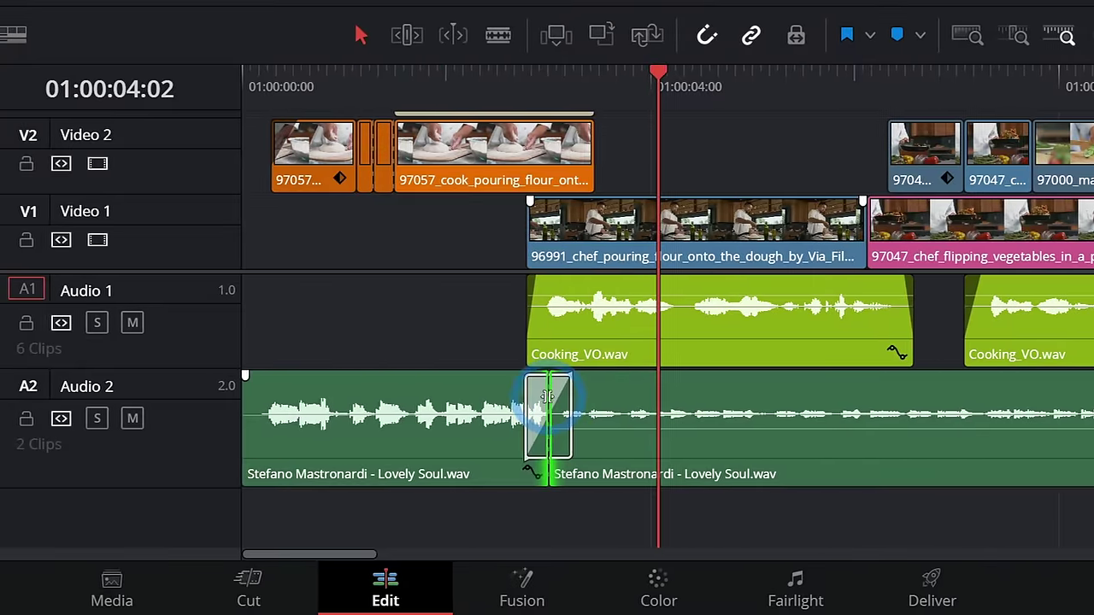
left_click_drag(548, 395, 622, 409)
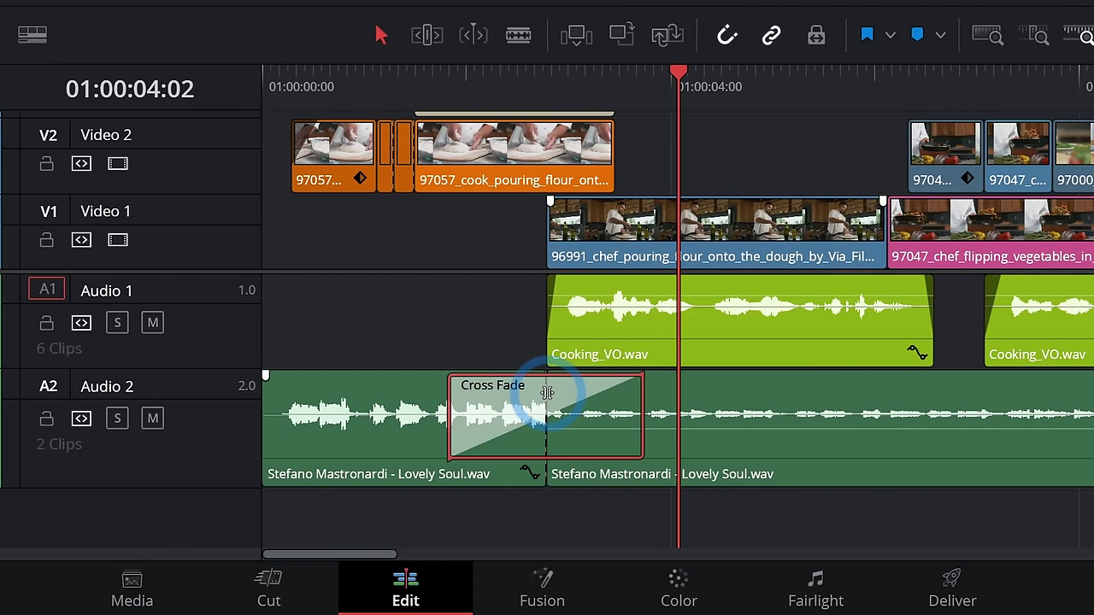
mouse_move(547, 393)
left_mouse_down()
mouse_move(637, 396)
mouse_move(547, 398)
left_mouse_up()
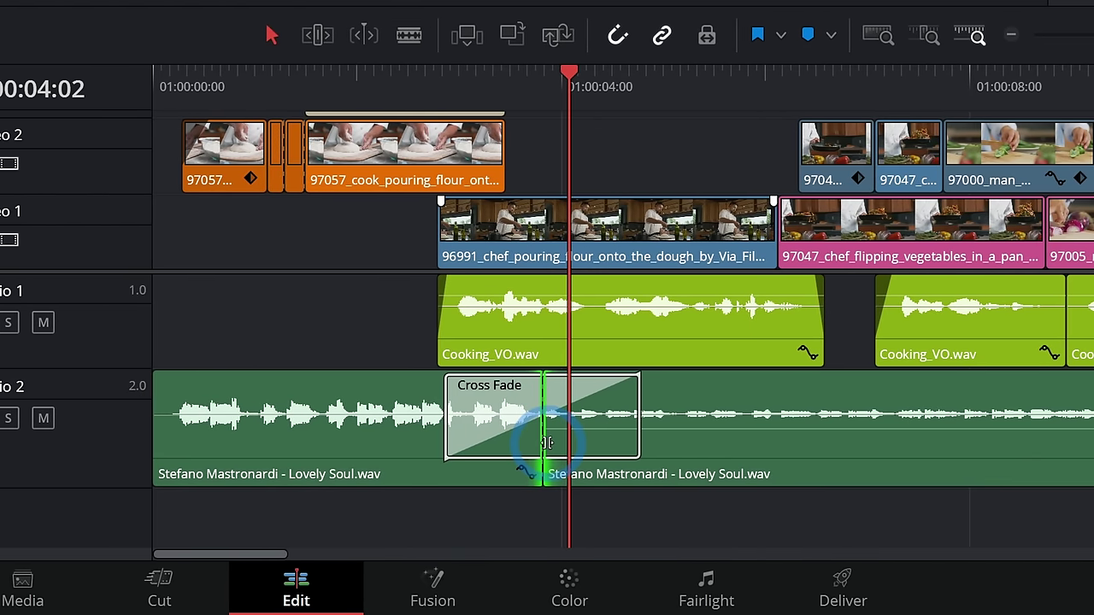
- Undo the split and cross fade, then keyframe the music volume down about 5 dB
key("ctrl+z")
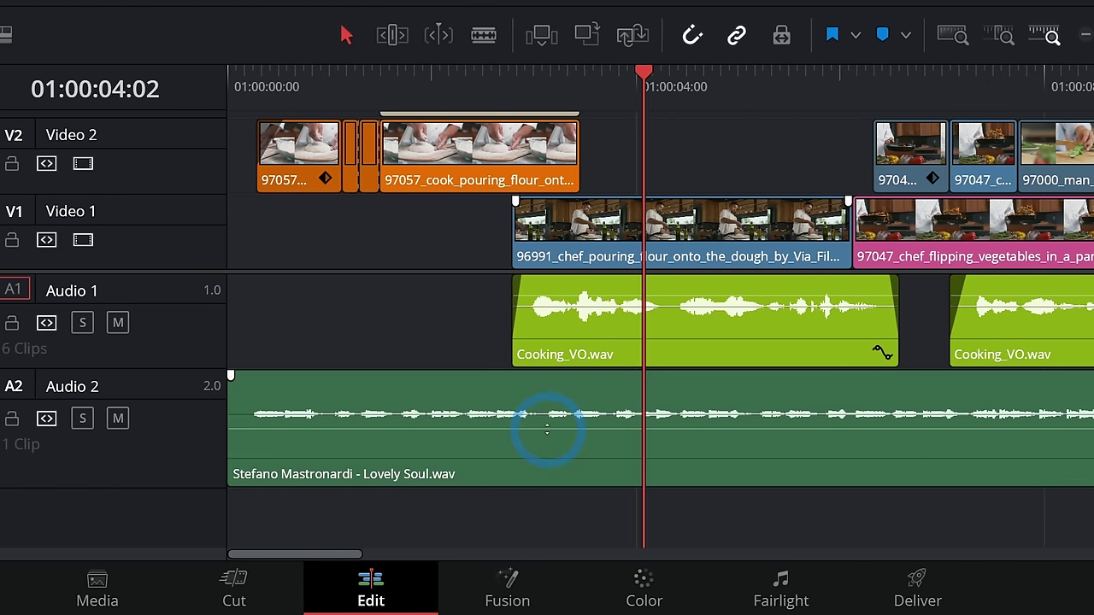
left_click(473, 429, "alt")
left_click(426, 429, "alt")
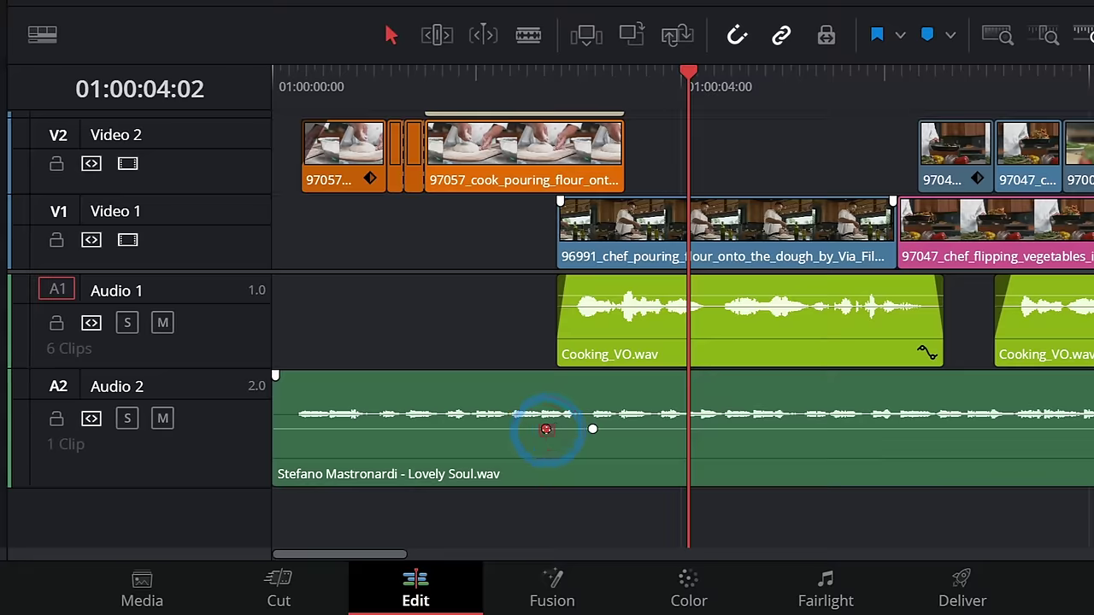
left_click_drag(546, 429, 555, 414)
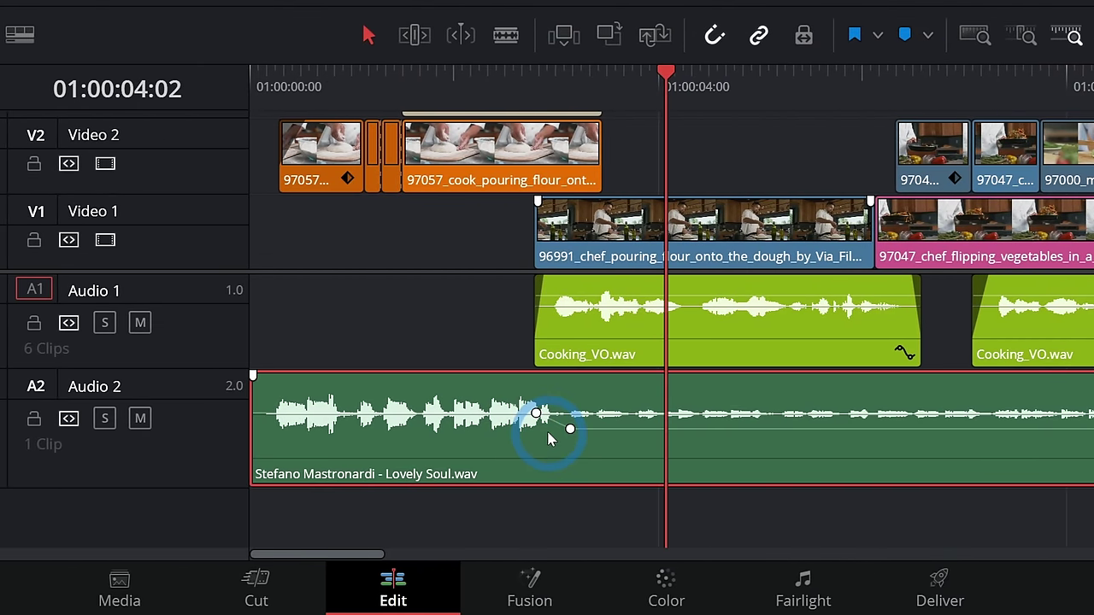
left_click(570, 428)
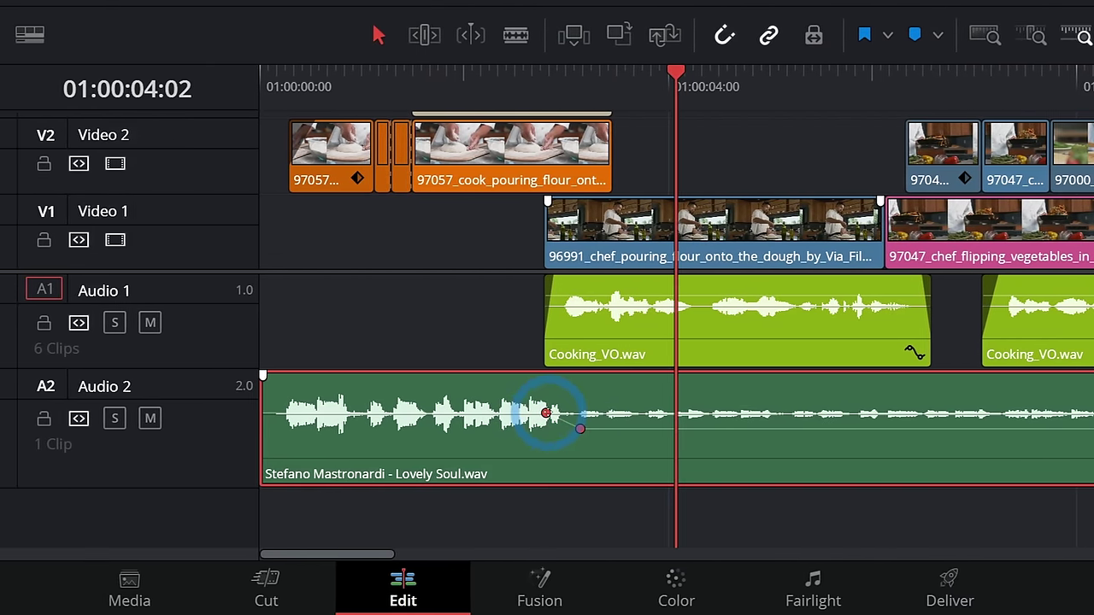
left_click_drag(550, 429, 587, 422)
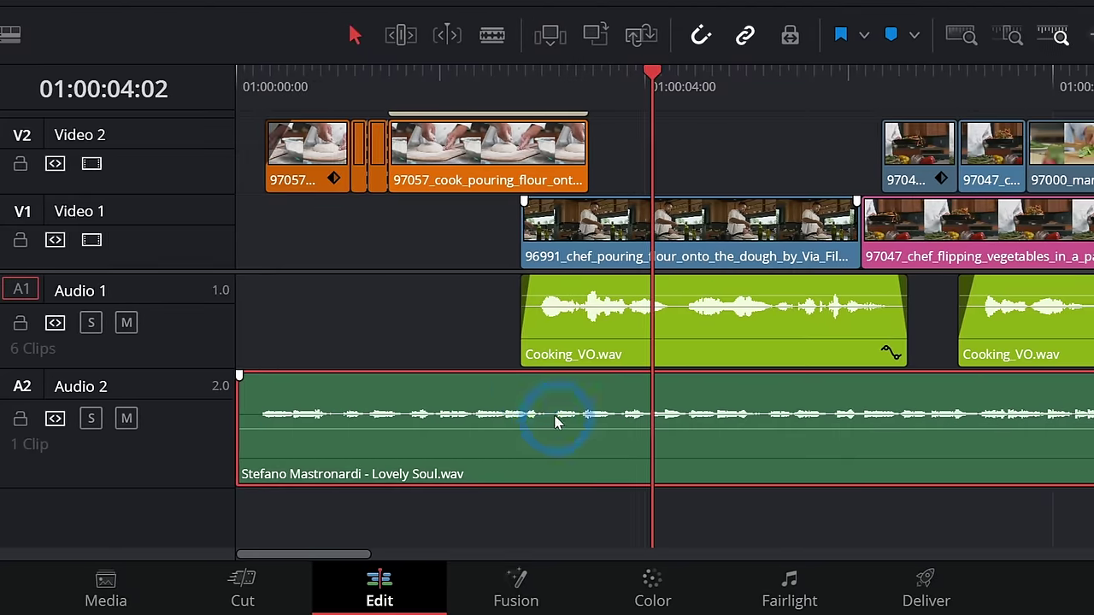
- Blade the music where the voiceover starts, add a 12-frame cross fade, and play it back
key("b")
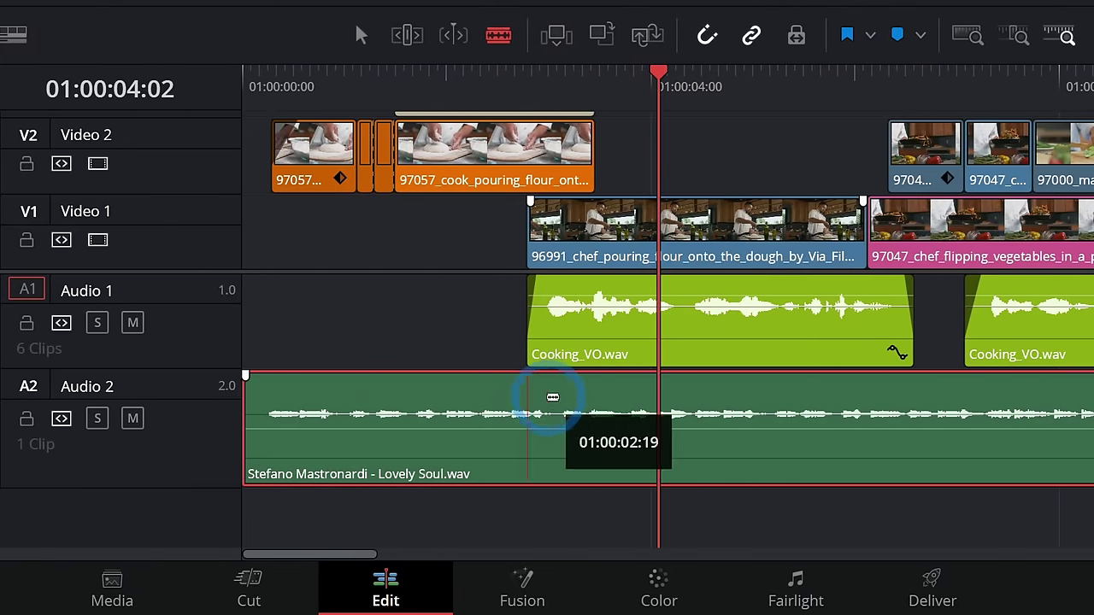
left_click(553, 398)
key("a")
right_click(532, 402)
left_click(542, 471)
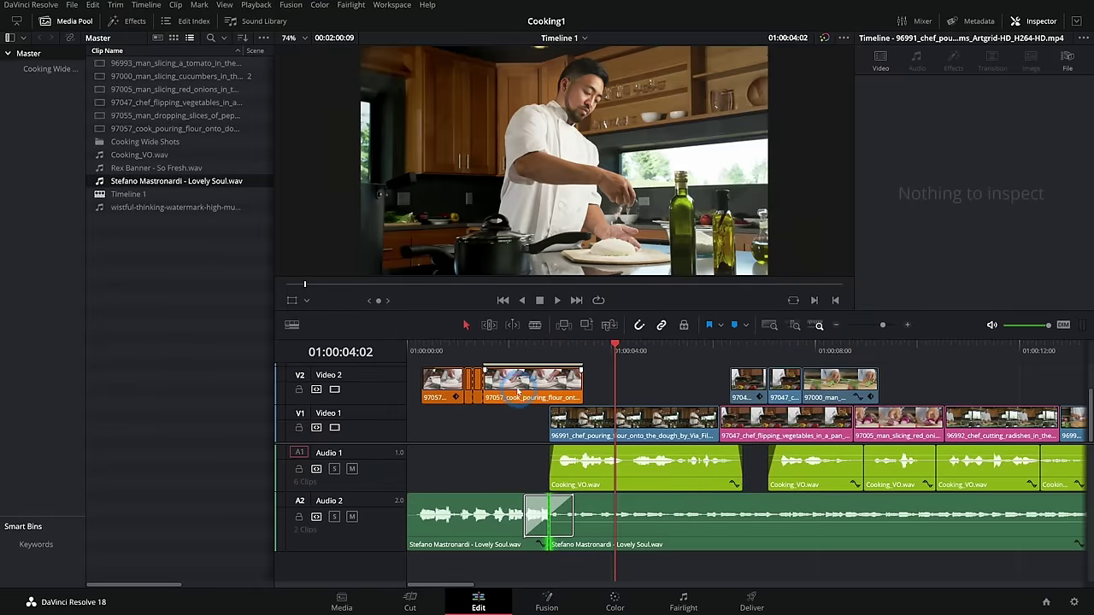
left_click(516, 351)
key("space")
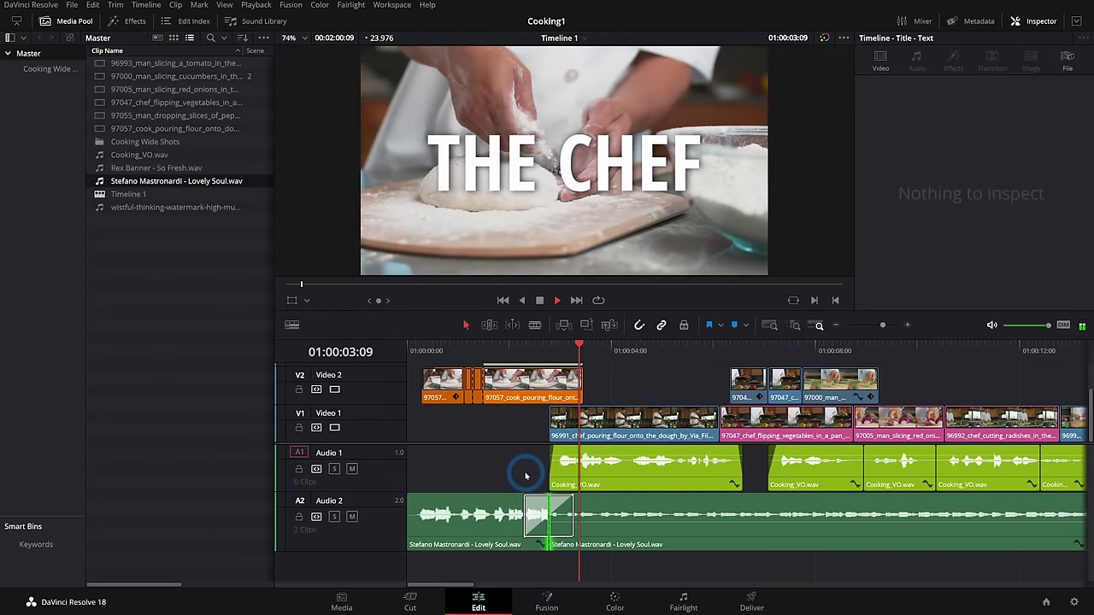
key("space")
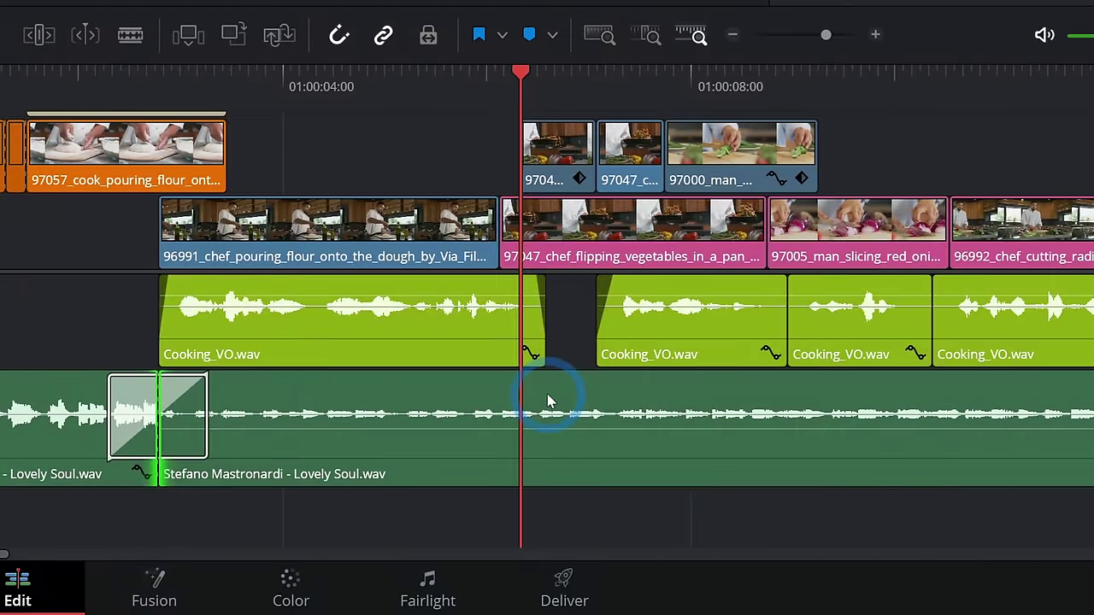
- Split the music at the voiceover pause and return, with 12-frame cross fades at both edits
left_click(544, 399)
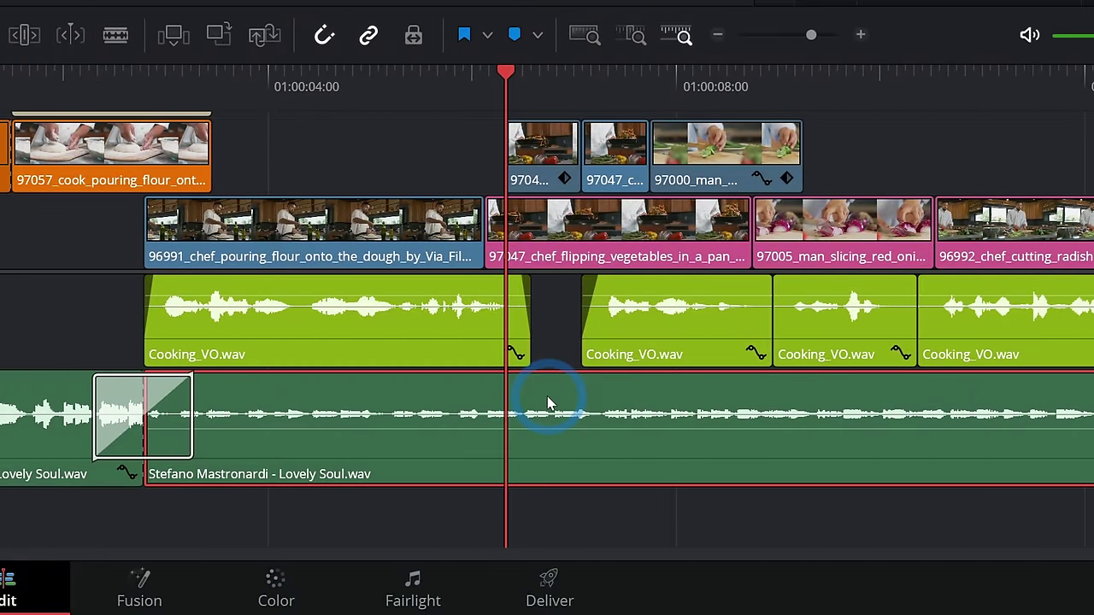
key("ctrl+b")
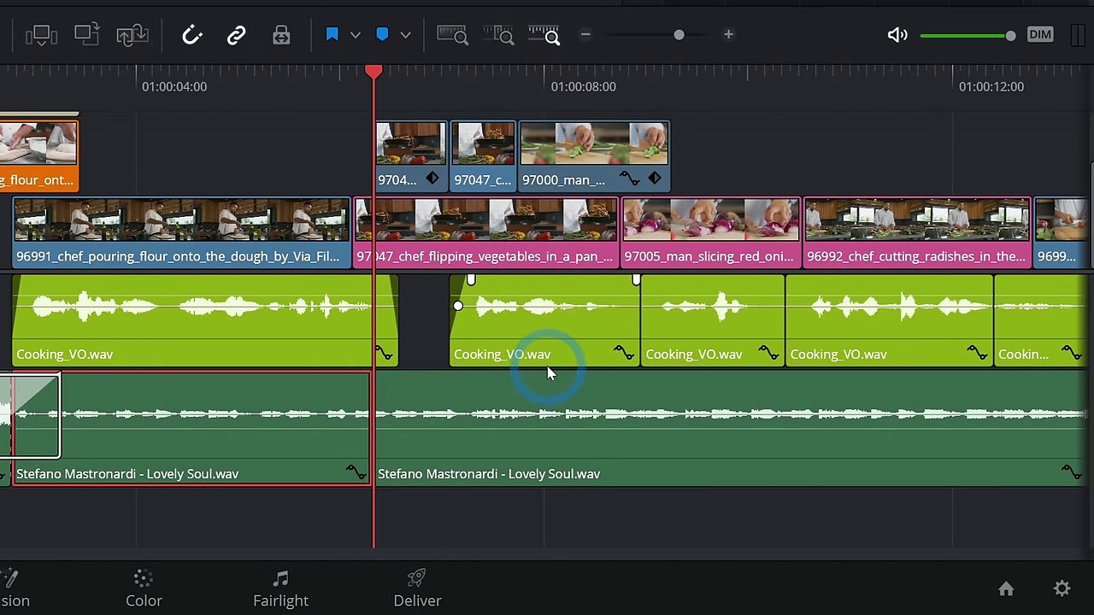
left_click(493, 86)
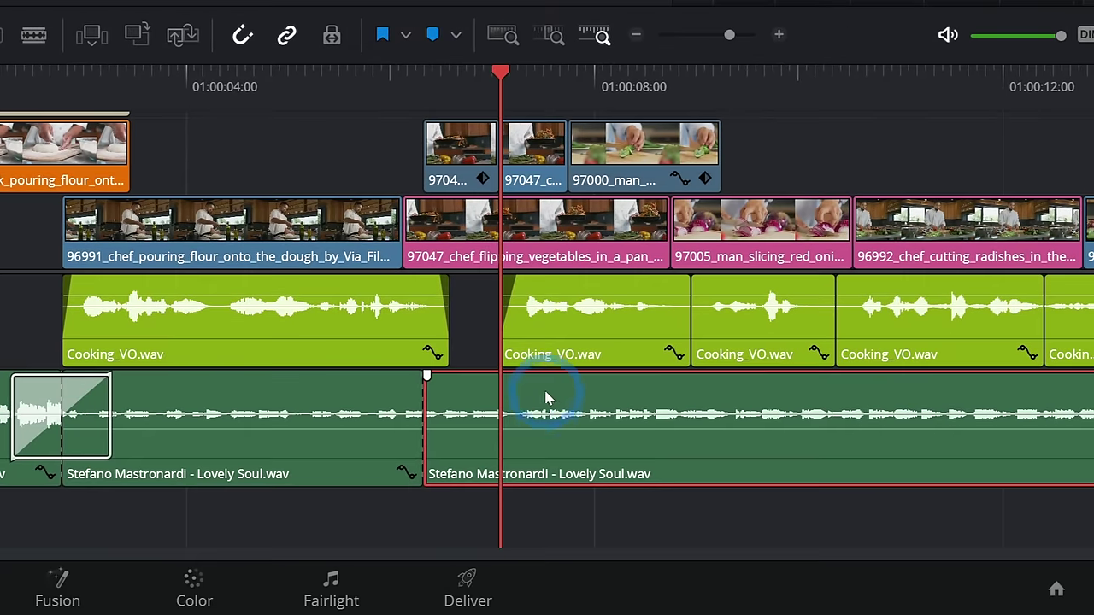
key("ctrl+b")
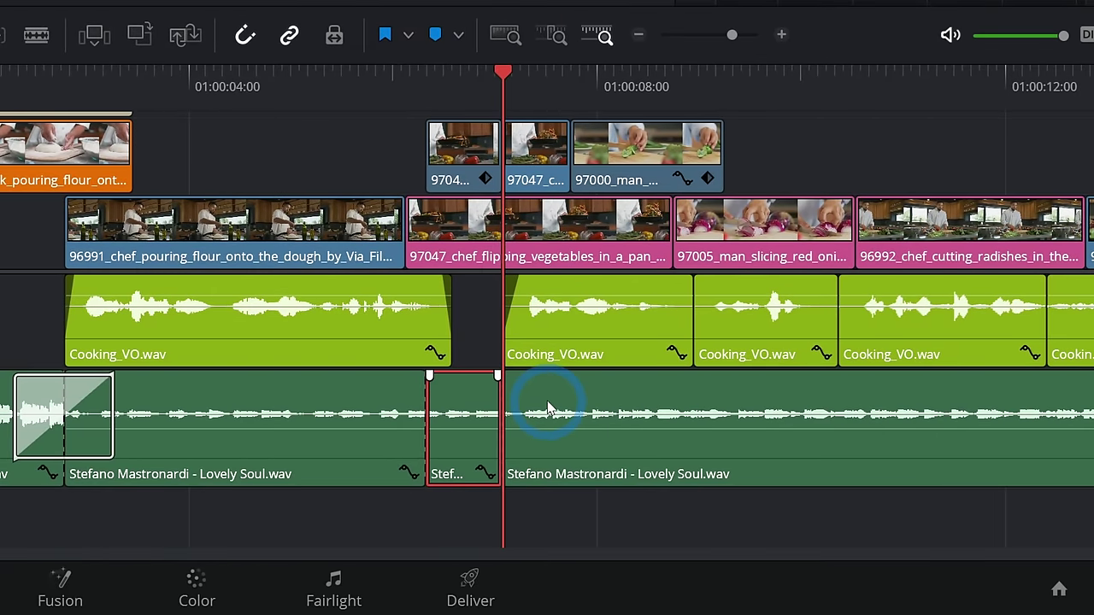
right_click(504, 397)
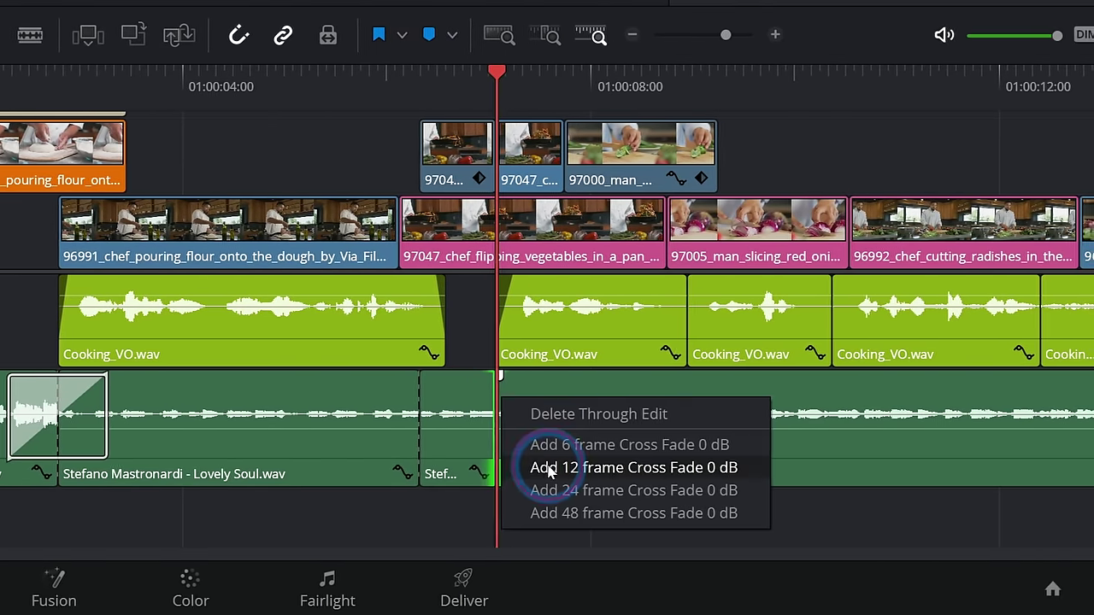
left_click(550, 471)
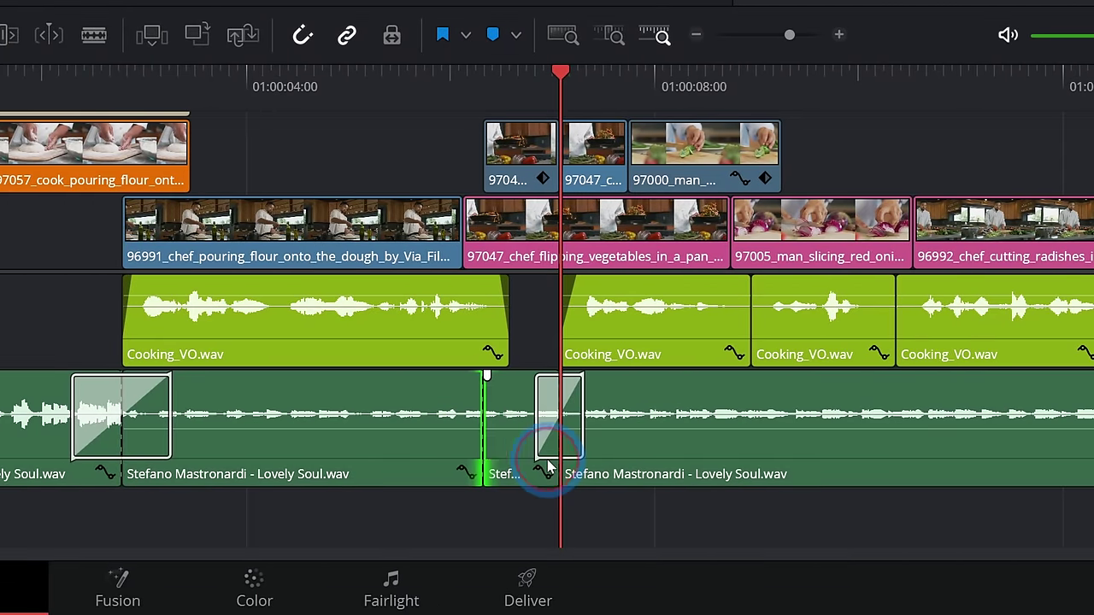
key("ctrl+t")
left_click_drag(547, 425, 545, 412)
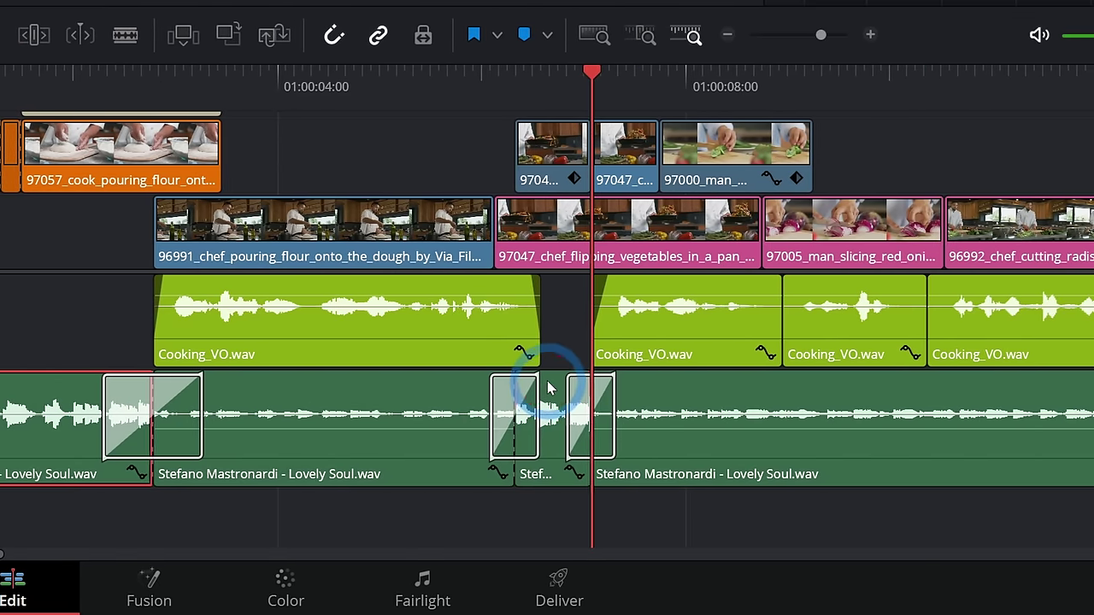
left_click(1021, 386)
- Paste only the Volume attribute from the opening clip onto the short music piece
key("alt+v")
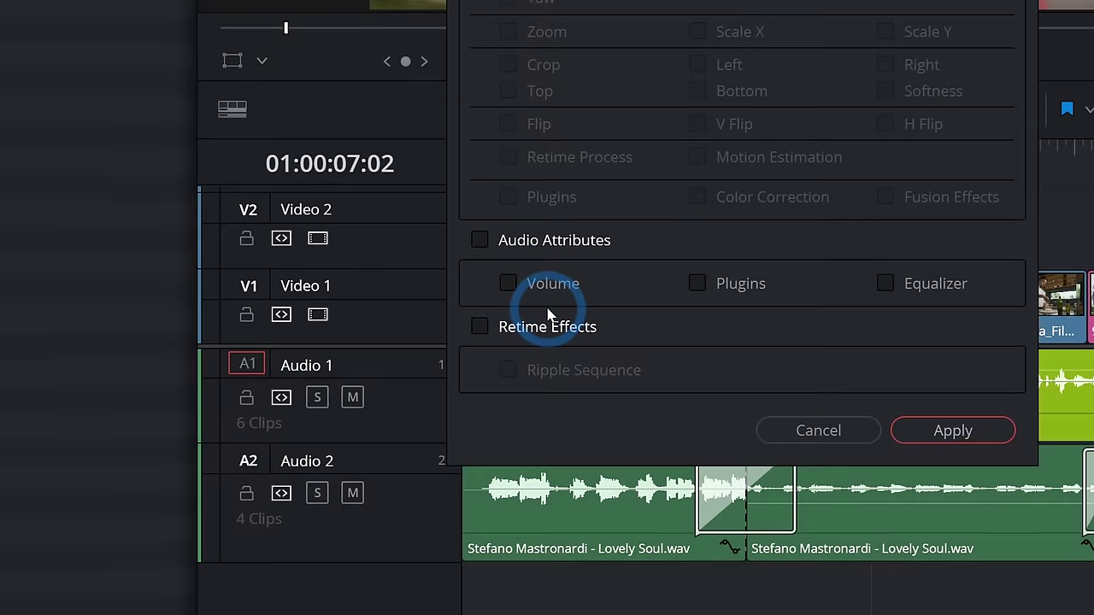
left_click(541, 305)
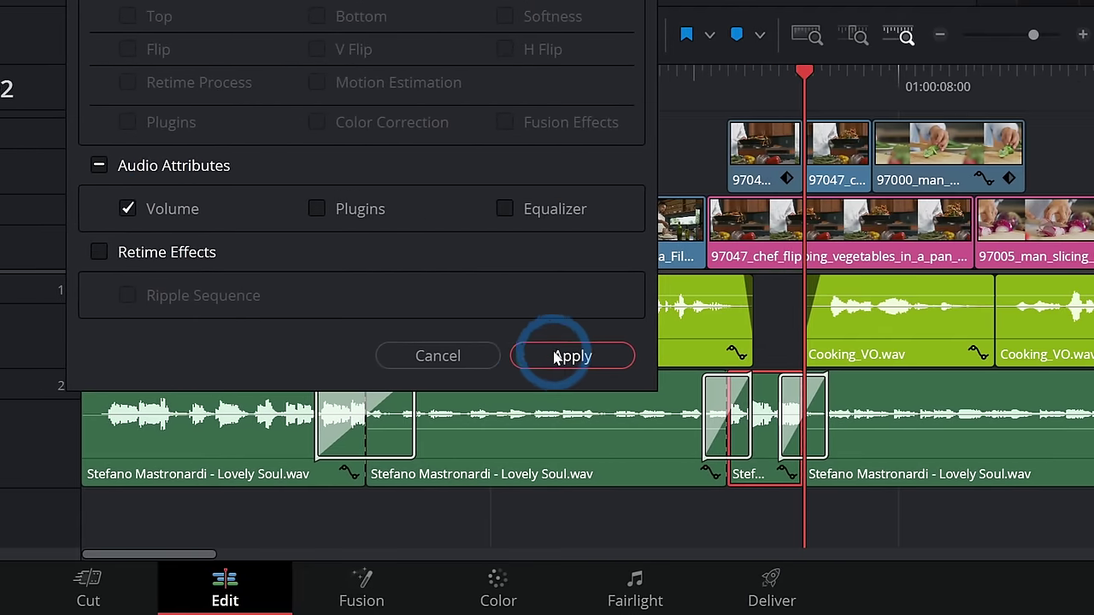
left_click(984, 447)
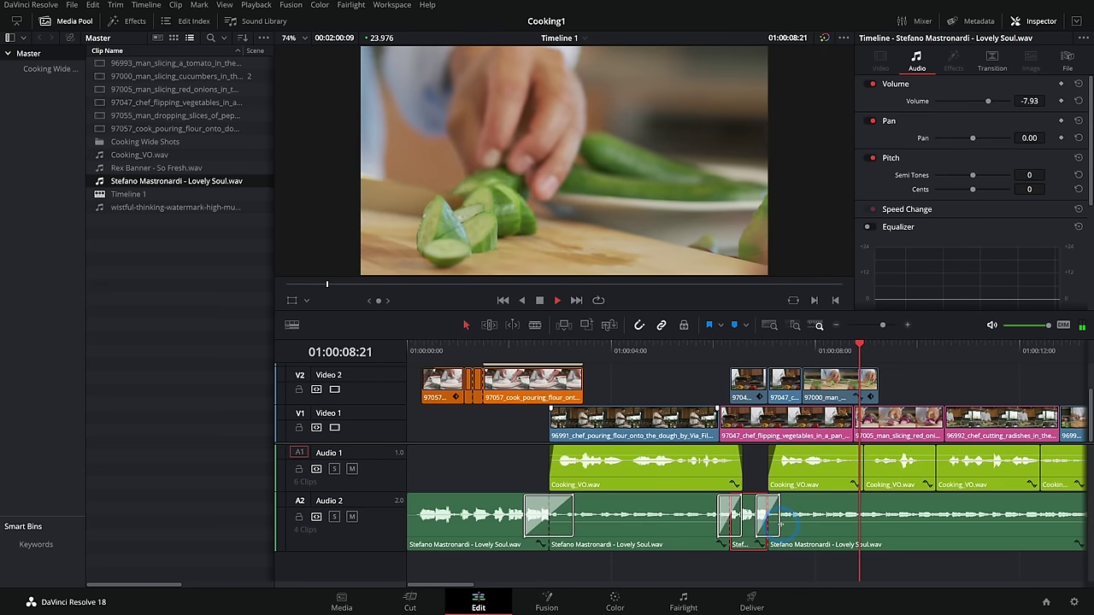
- Move the short piece's closing cut 6 frames later and clear the selection
left_click(924, 389)
scroll(879, 379, "right", 2)
left_click(750, 487)
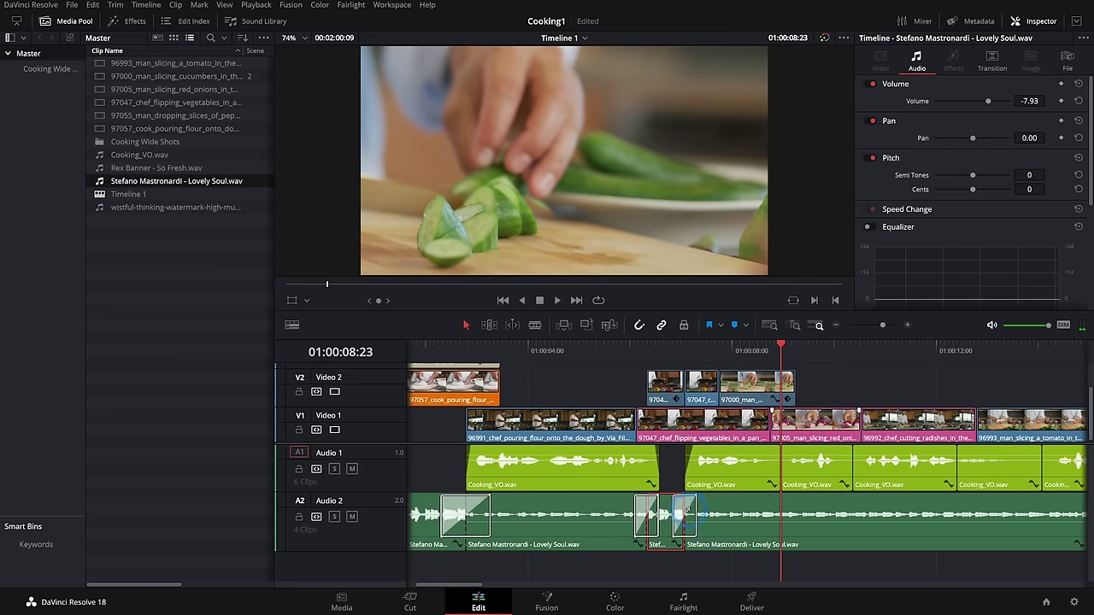
left_click_drag(686, 509, 698, 508)
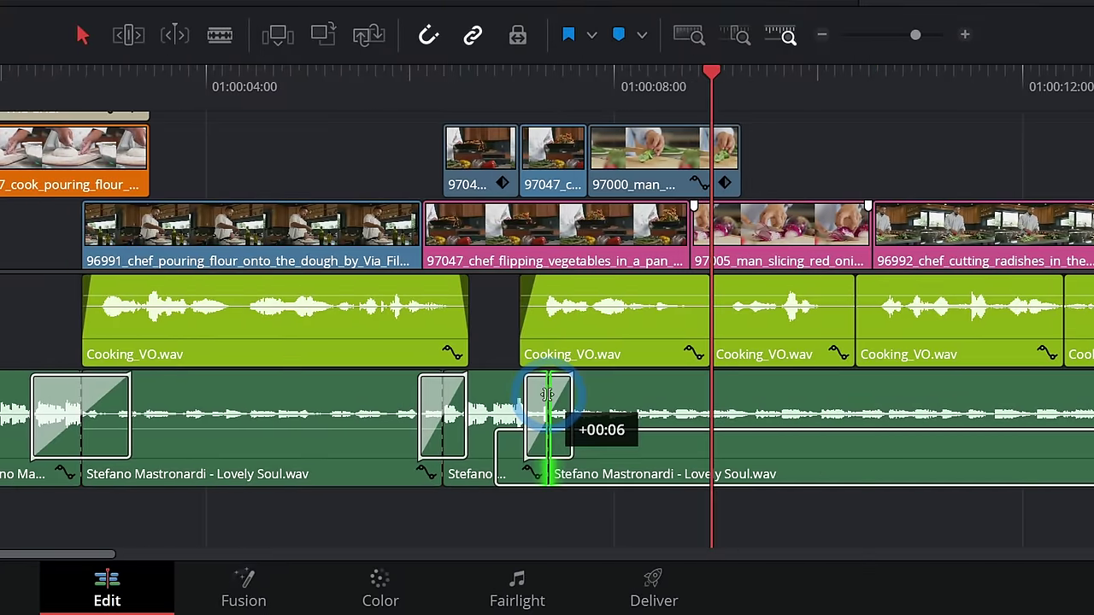
left_click_drag(547, 395, 548, 395)
left_click(639, 528)
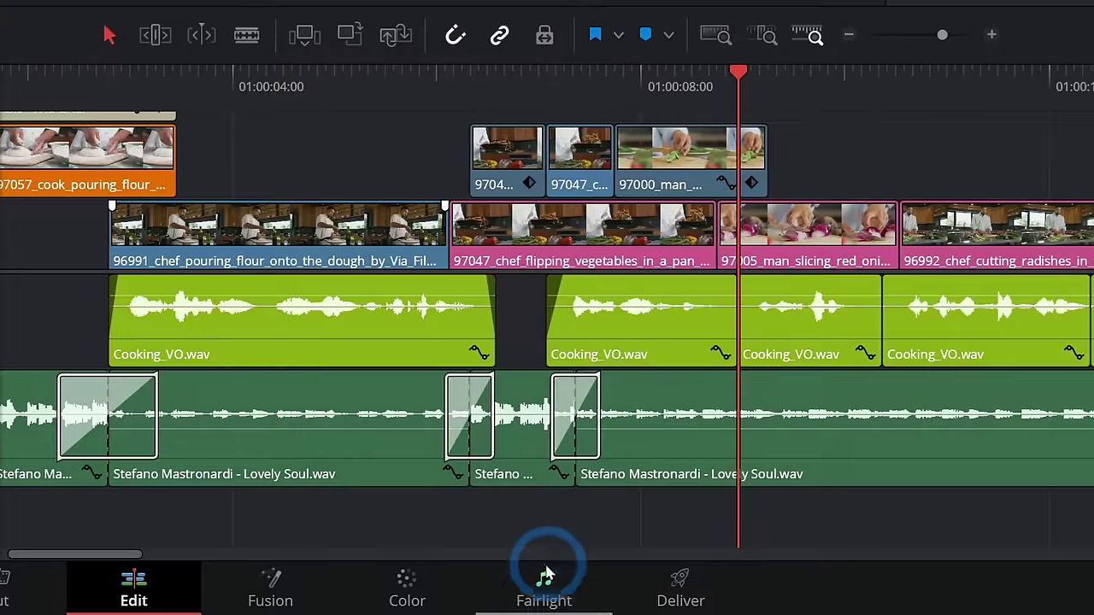
- On the Fairlight page, open Equalizer - Audio 2 from the A2 mixer strip's EQ graph
left_click(684, 606)
left_click(732, 361)
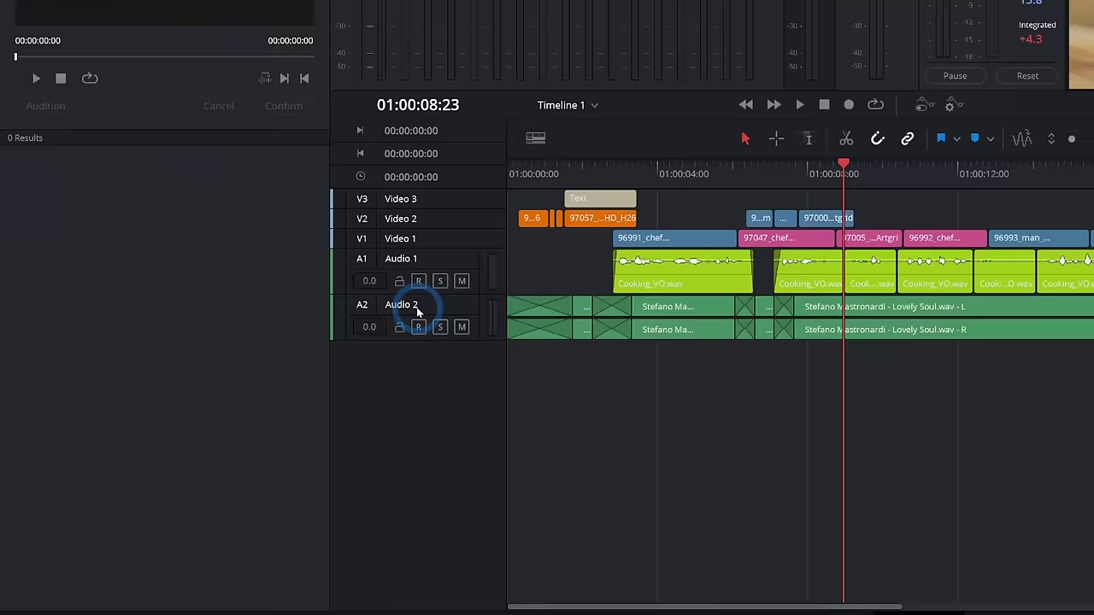
left_click(1093, 369)
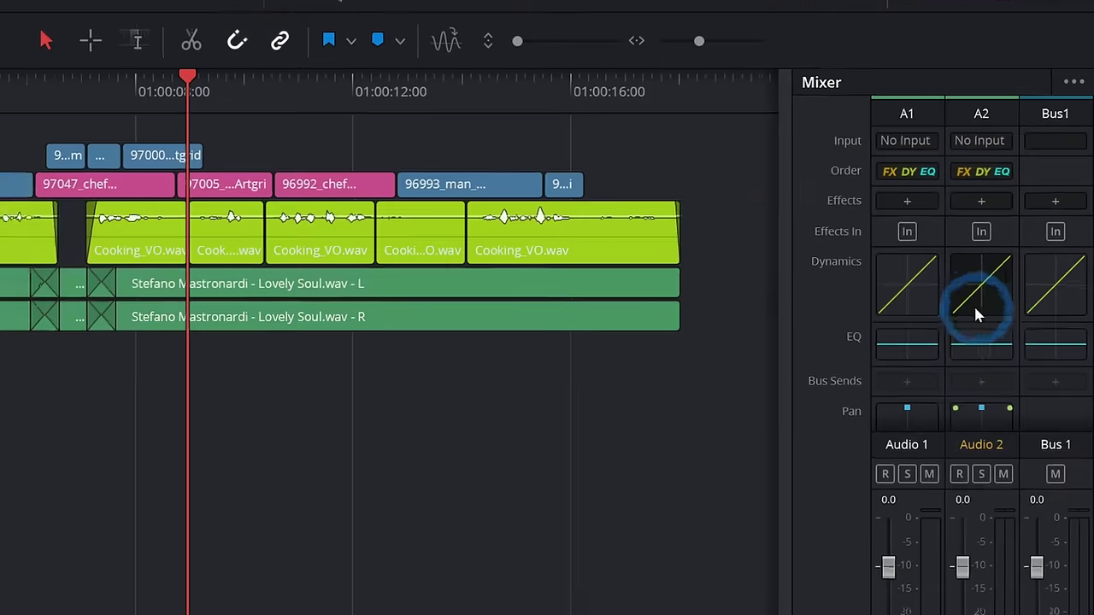
left_click(1036, 328)
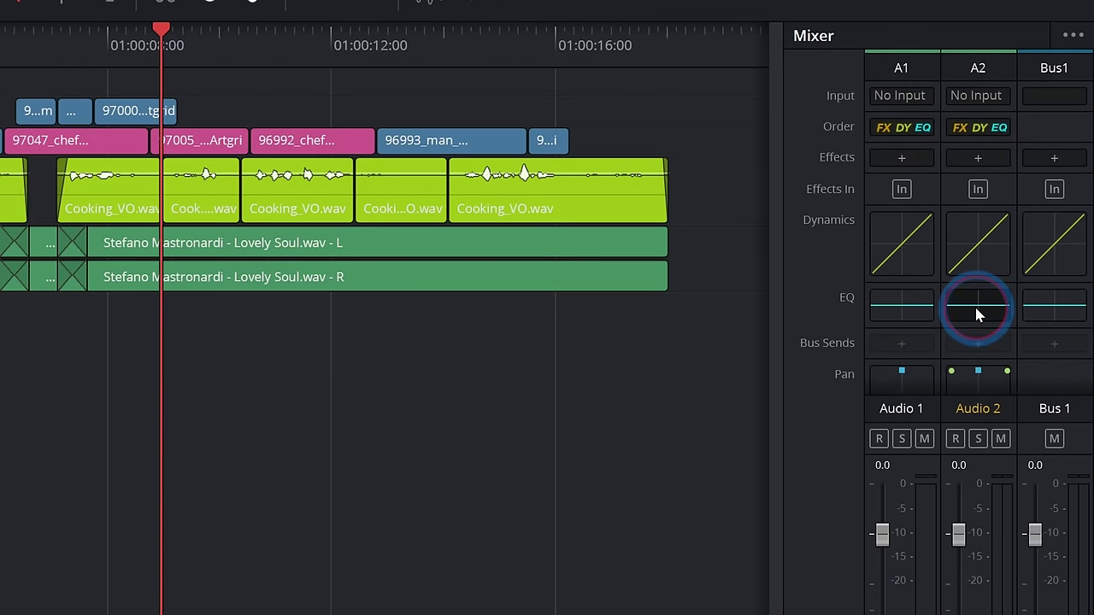
left_click(978, 314)
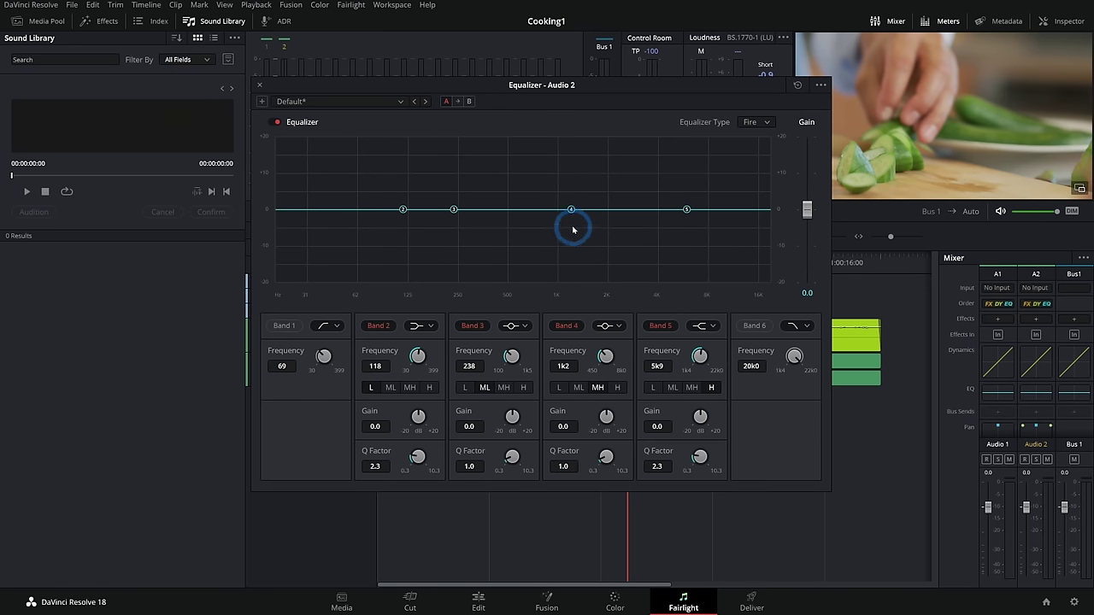
- Cut Audio 2's EQ Band 4 by -5.0 dB at 1.4 kHz (Q 4.2), close the equalizer, and set the playhead near 4 seconds
mouse_move(573, 218)
left_mouse_down()
mouse_move(572, 180)
mouse_move(556, 213)
mouse_move(561, 188)
mouse_move(567, 224)
mouse_move(568, 212)
mouse_move(588, 215)
mouse_move(586, 231)
left_mouse_up()
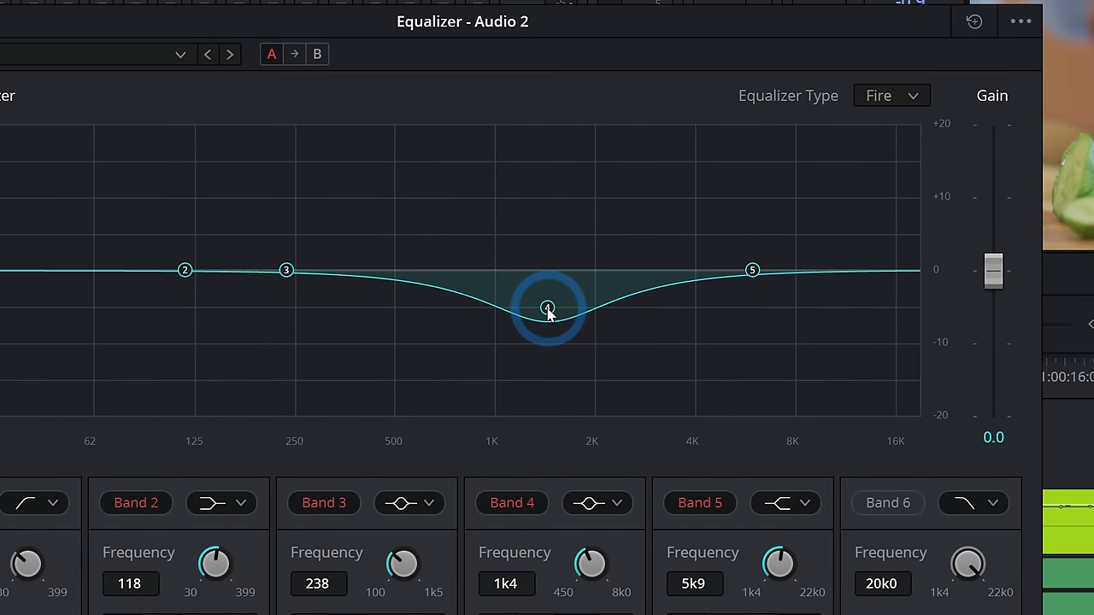
scroll(549, 314, "up", 5)
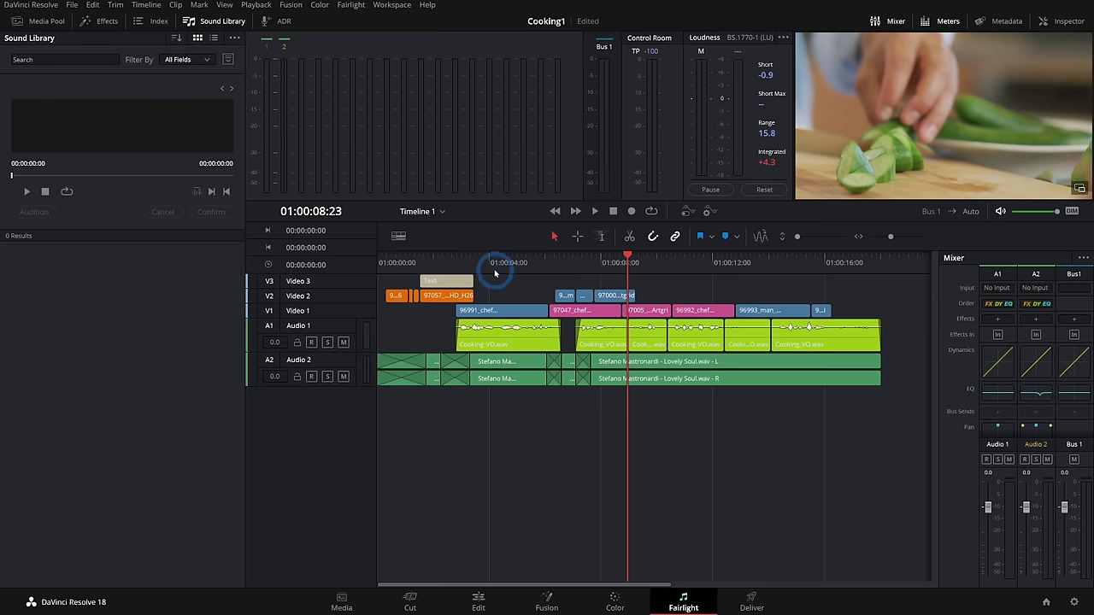
left_click(496, 262)
left_click(536, 332)
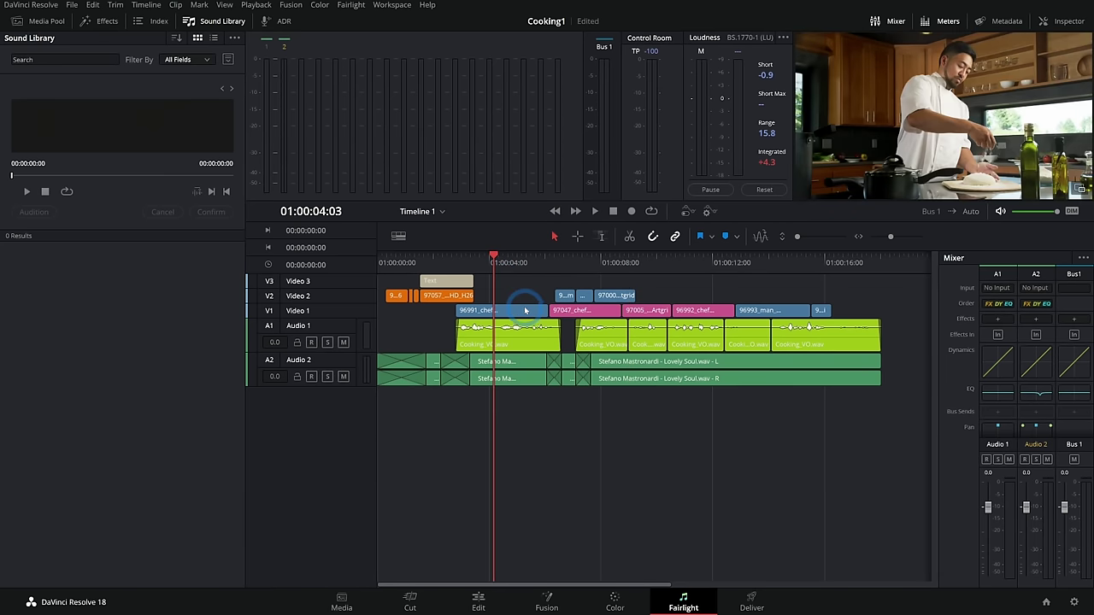
- Play the Fairlight mix to hear the EQ dip, then switch to the Edit page with Shift+4
key("space")
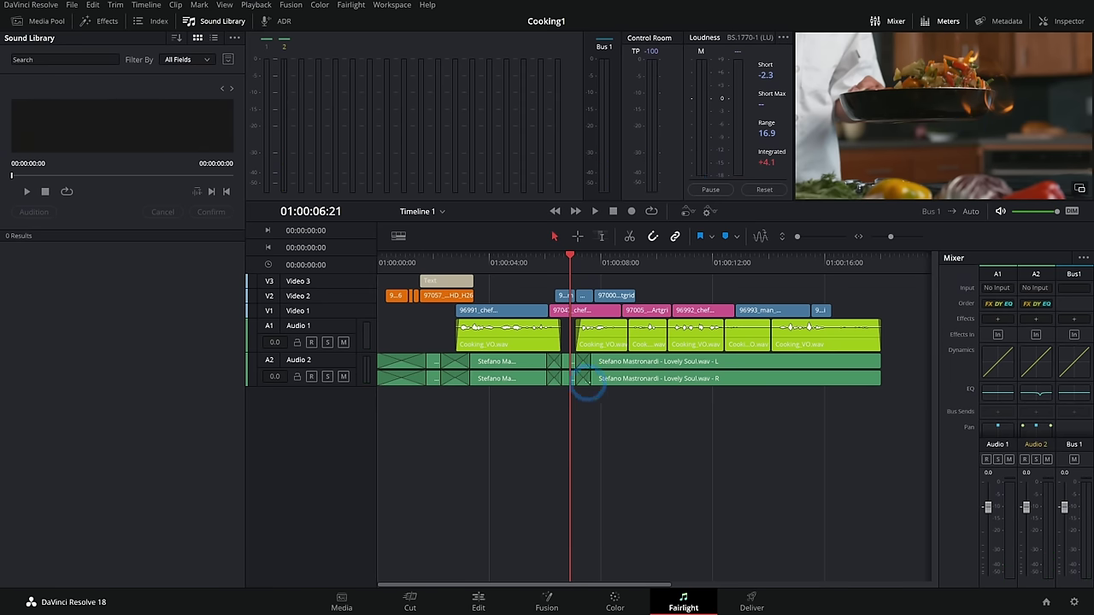
key("shift+4")
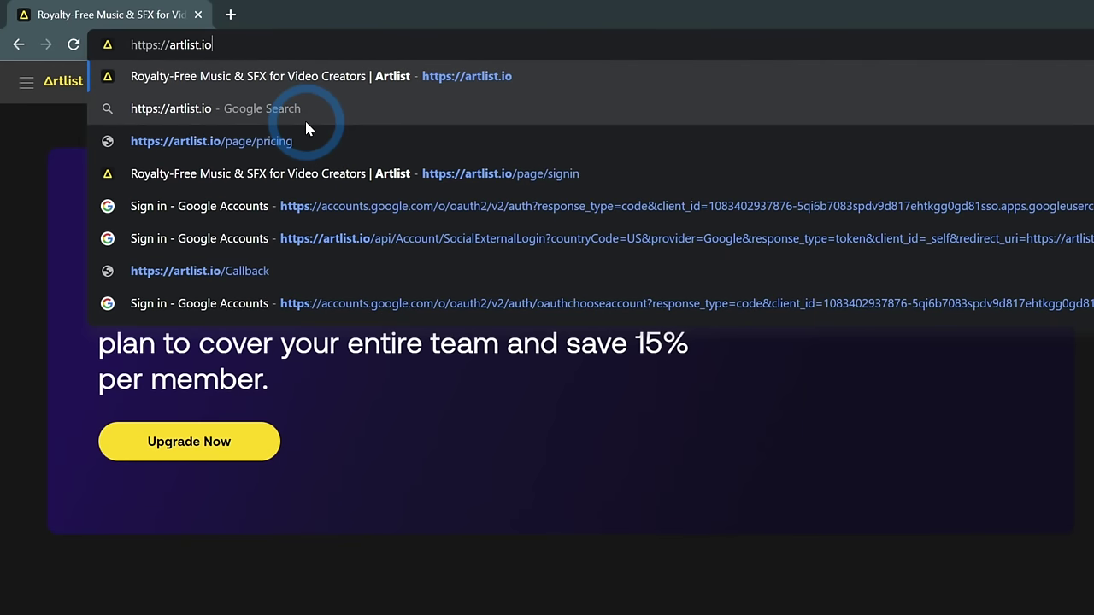
- Load artlist.io, filter to Hopeful, Instrumental, 110–130 BPM tracks, and briefly preview 'Rise'
key("Return")
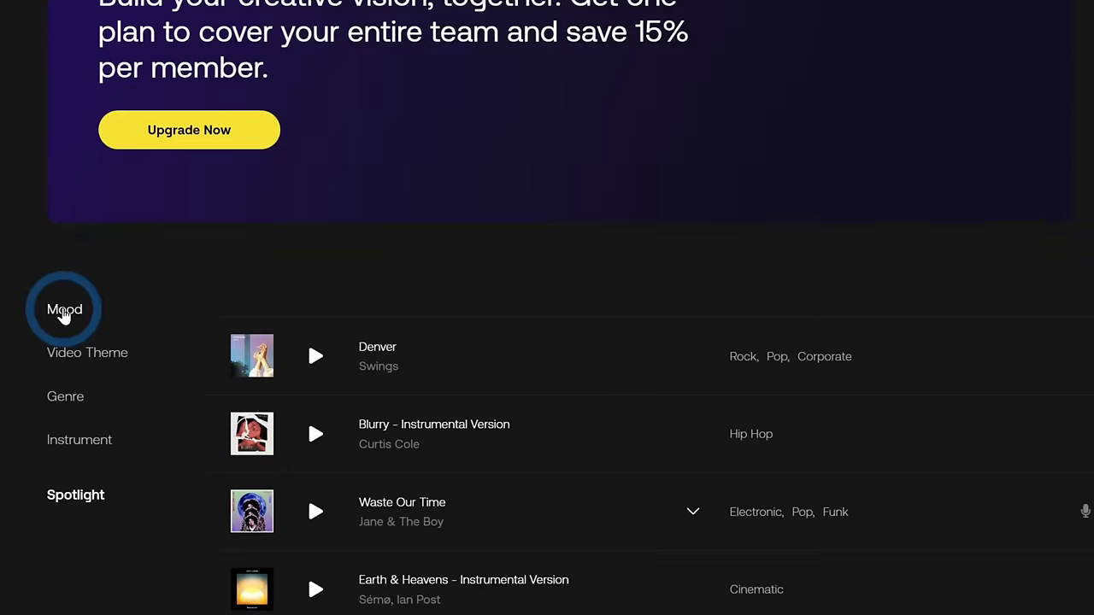
left_click(43, 312)
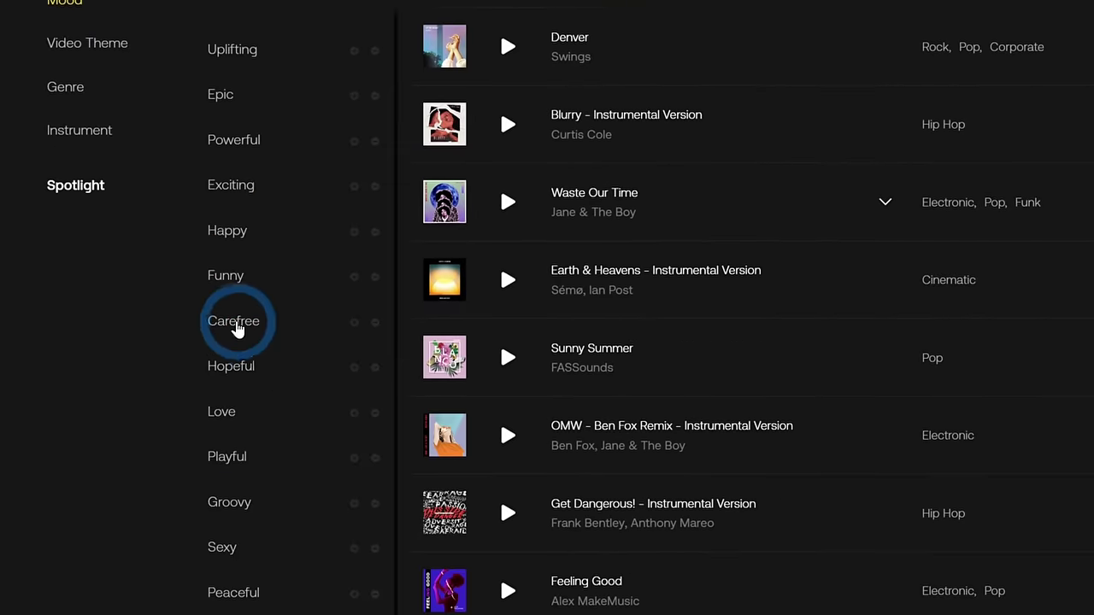
left_click(239, 366)
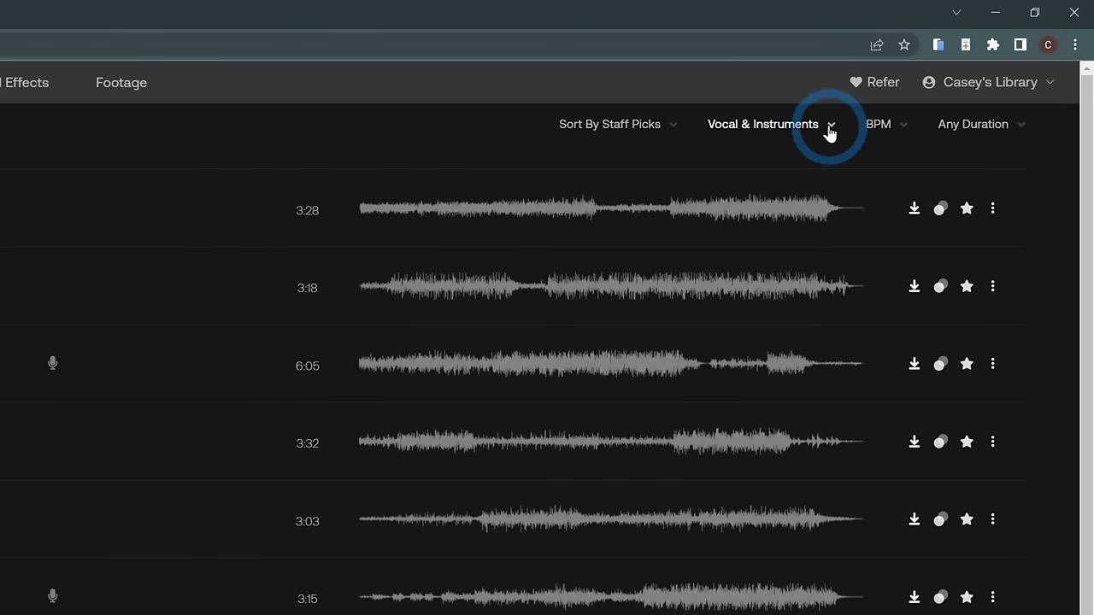
left_click(829, 129)
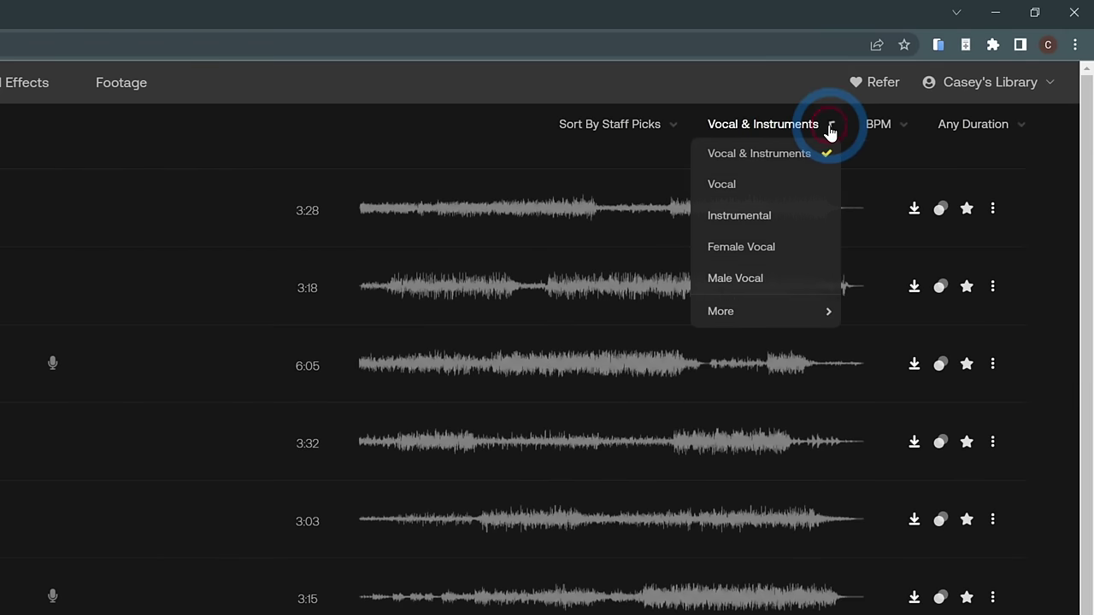
left_click(770, 218)
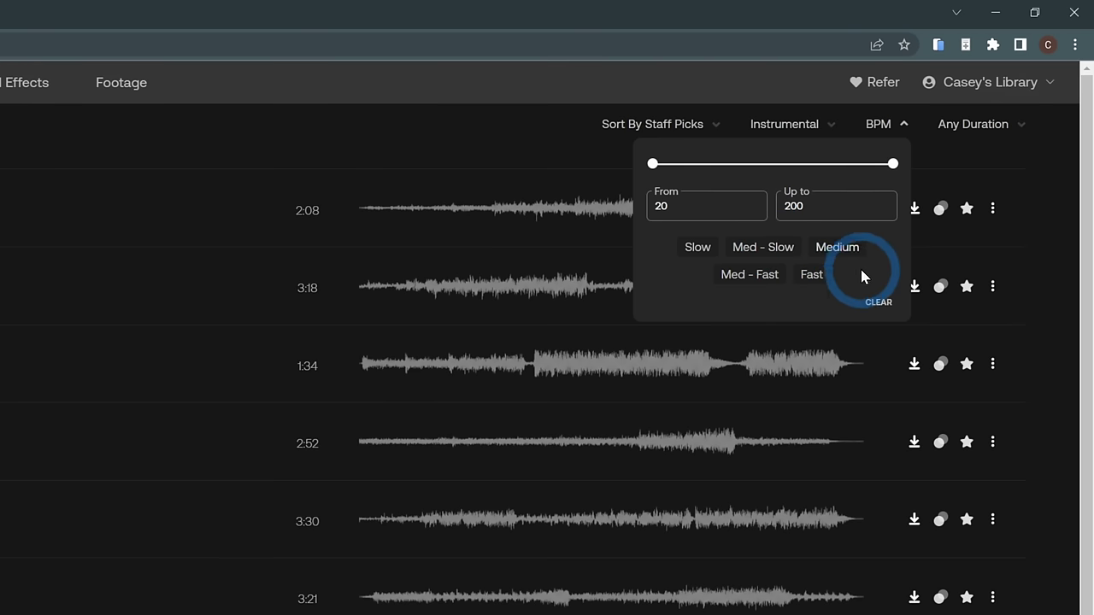
left_click(764, 275)
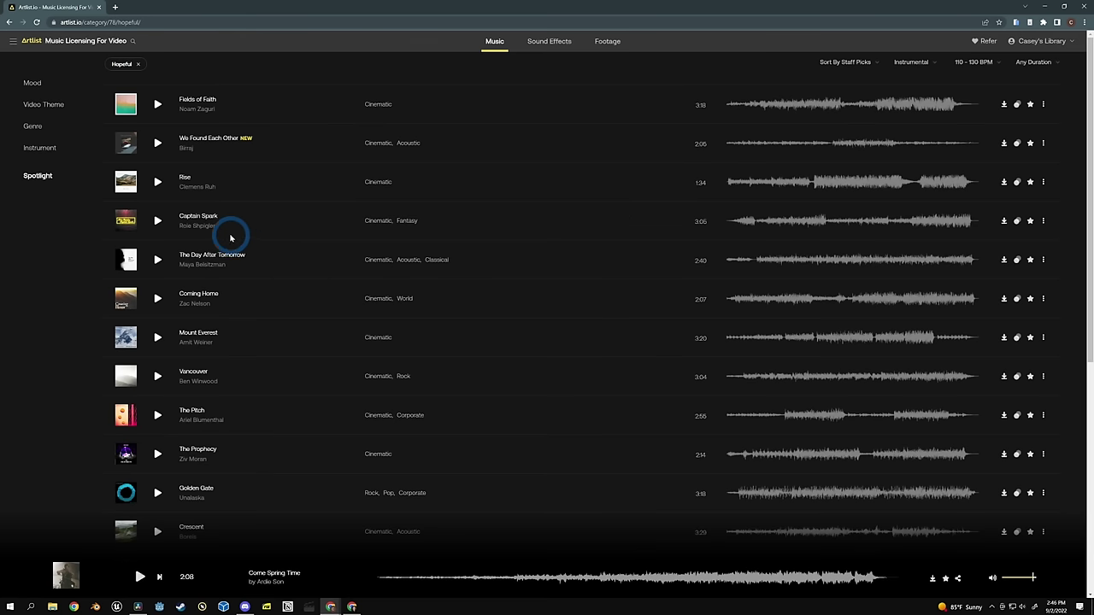
left_click(158, 182)
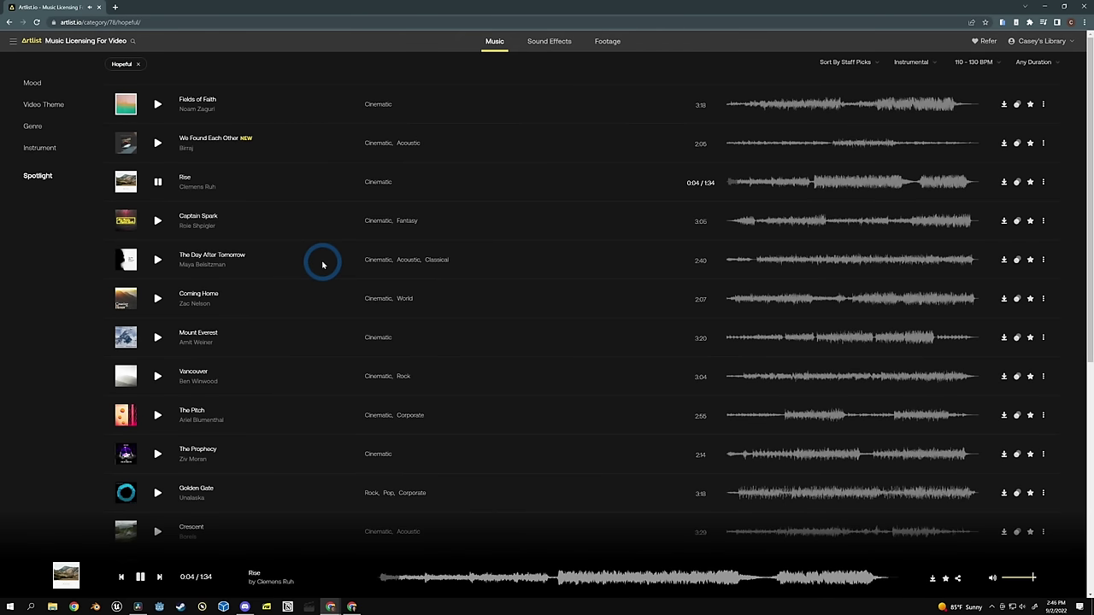
left_click(158, 181)
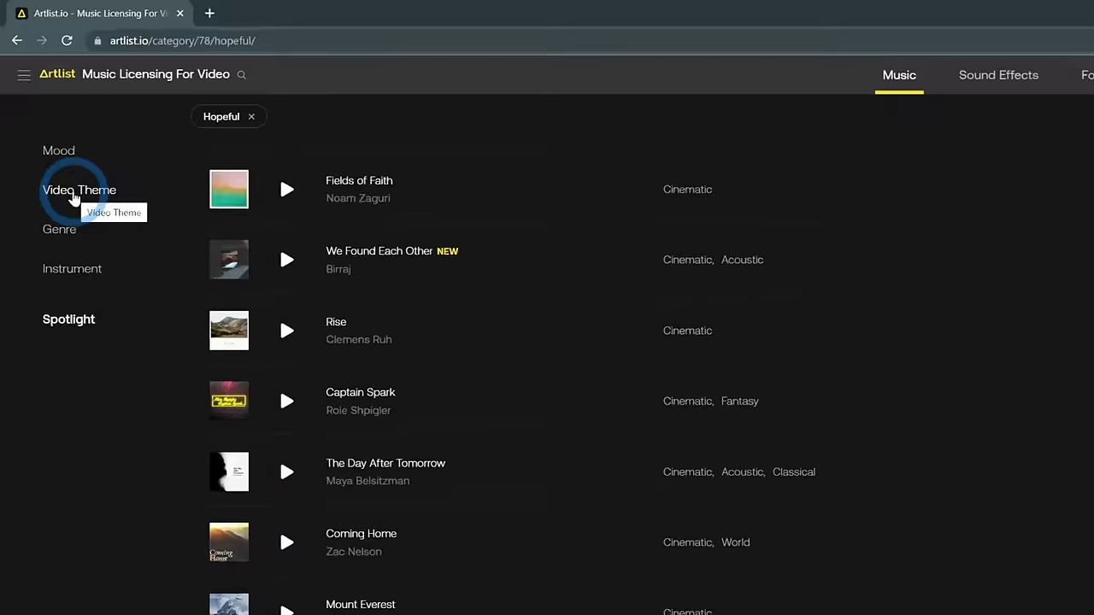
- Add Exciting as a second mood and the Funk filter, then pause the Blue Water preview
left_click(59, 150)
left_click(218, 323)
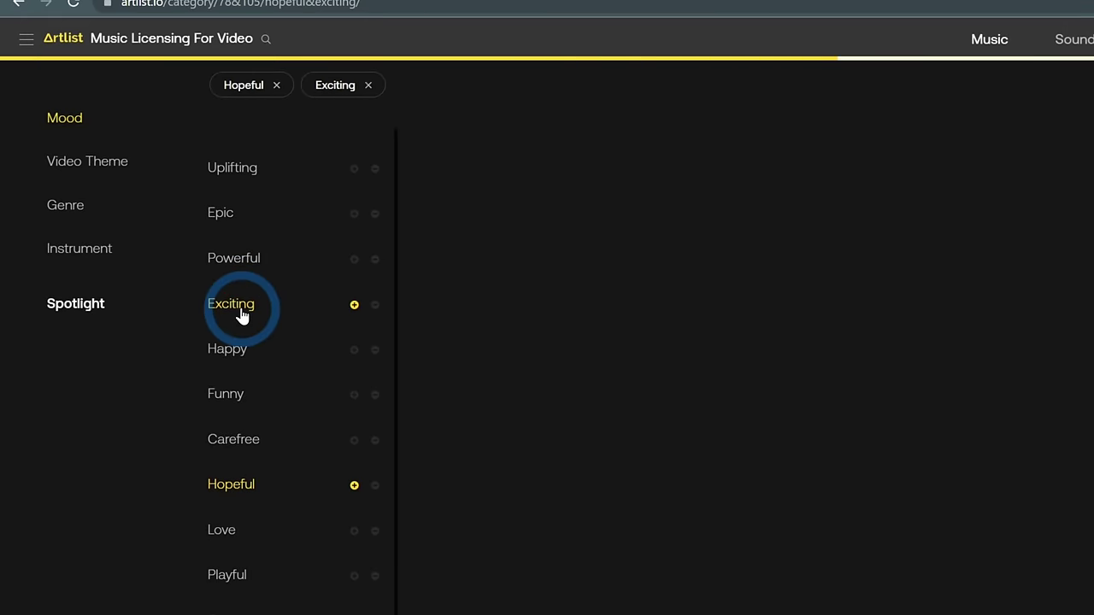
left_click(325, 561)
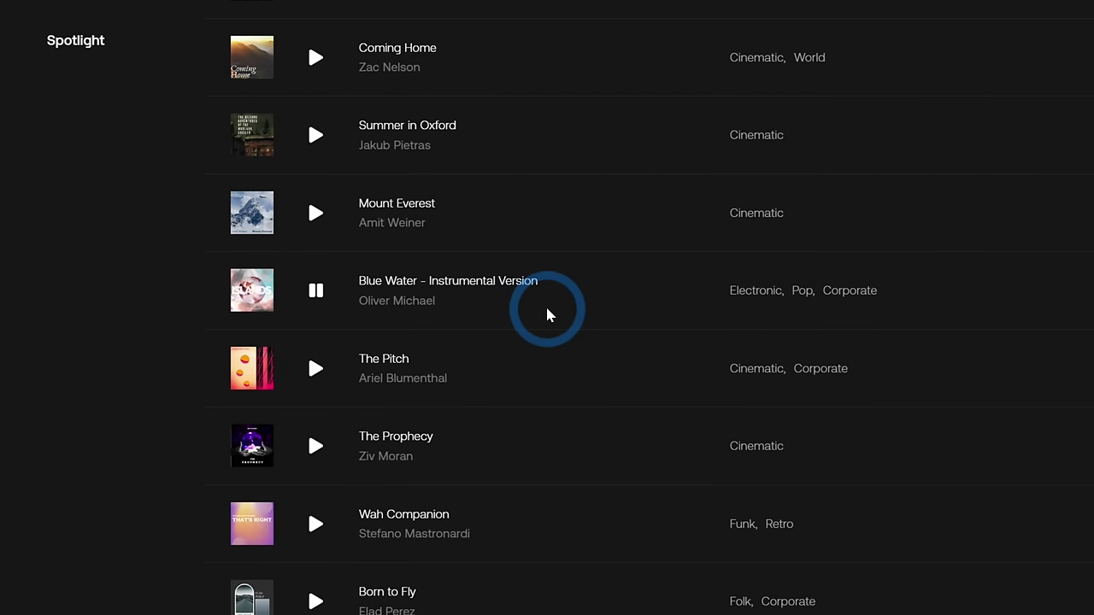
left_click(549, 315)
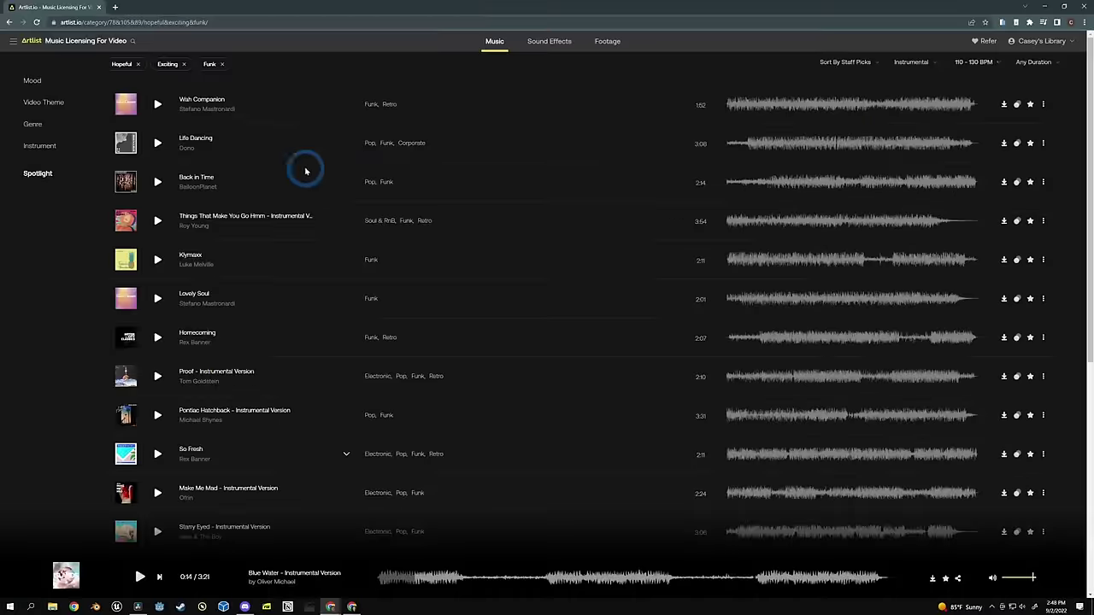
- Audition the funk tracks 'Wah Companion' and 'Life Dancing'
left_click(157, 103)
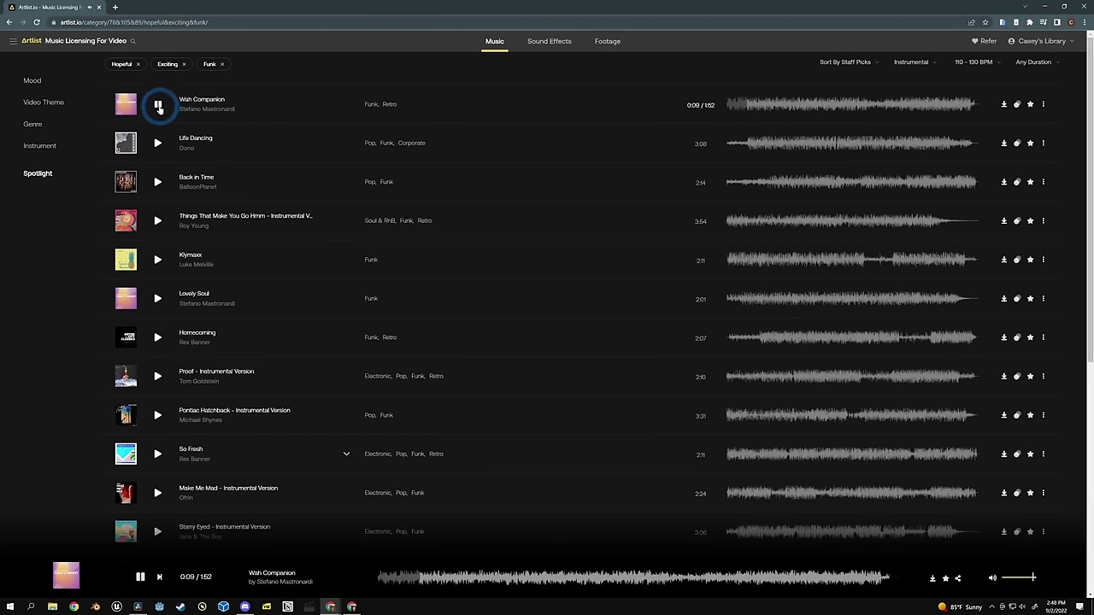
left_click(324, 137)
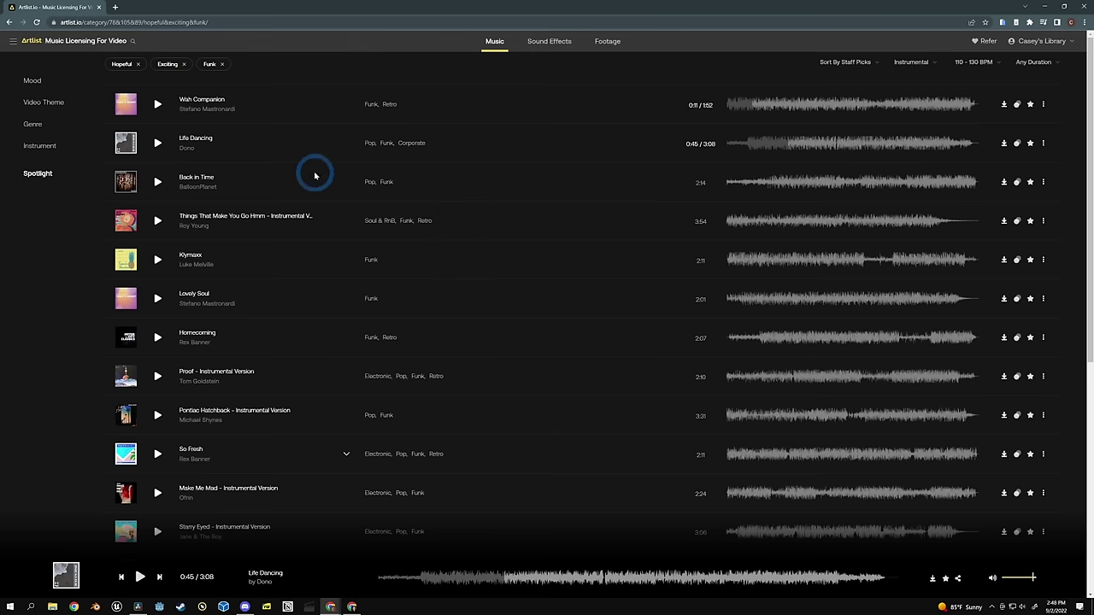
scroll(320, 181, "down", 5)
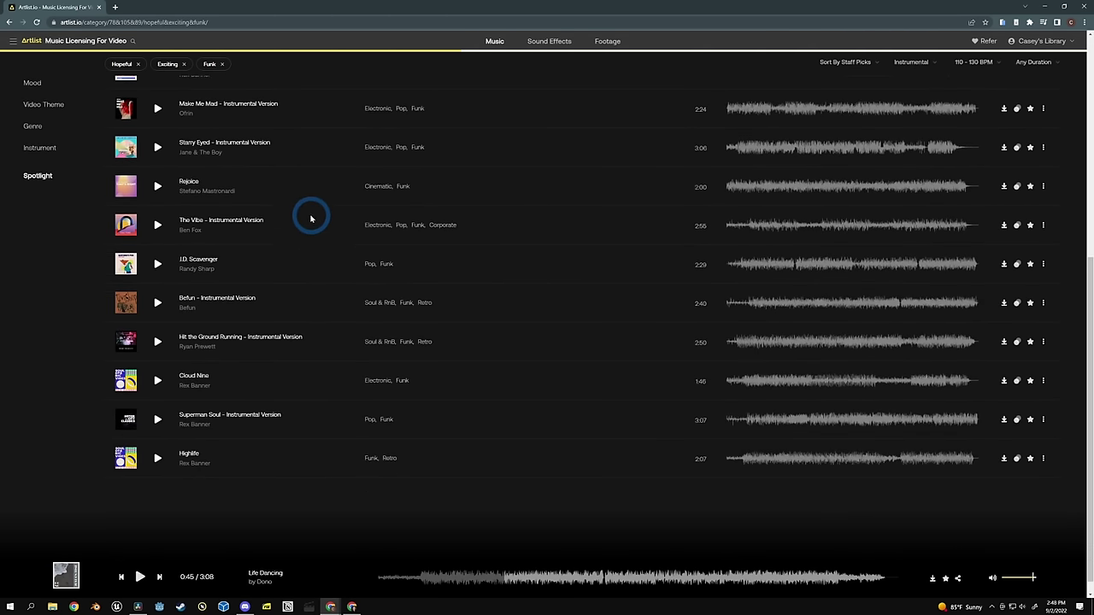
scroll(312, 215, "up", 5)
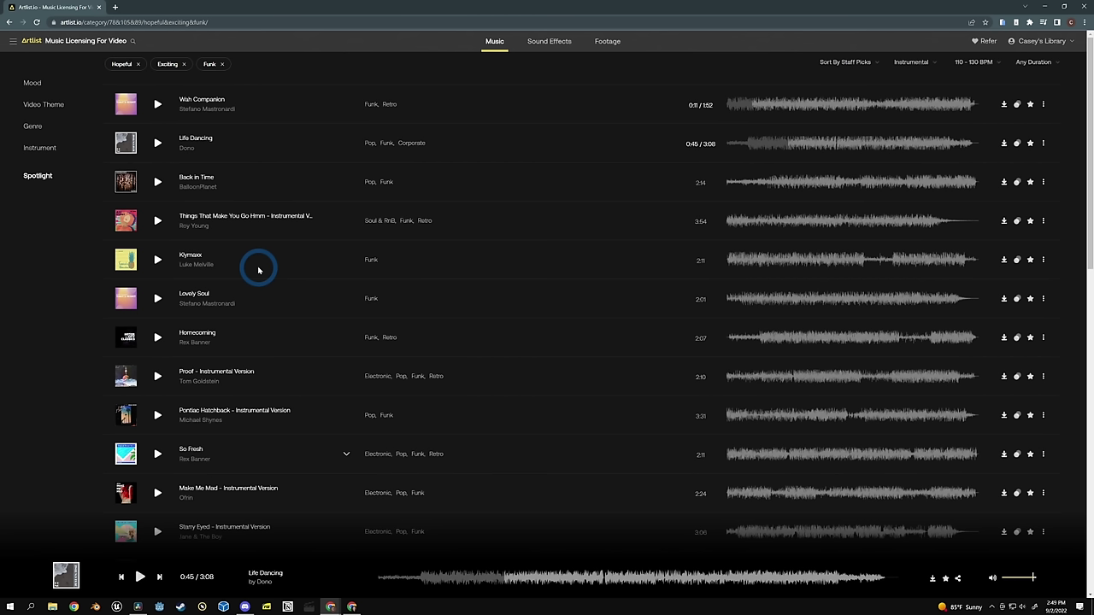
- Preview 'Lovely Soul' and download it as a WAV file
left_click(158, 297)
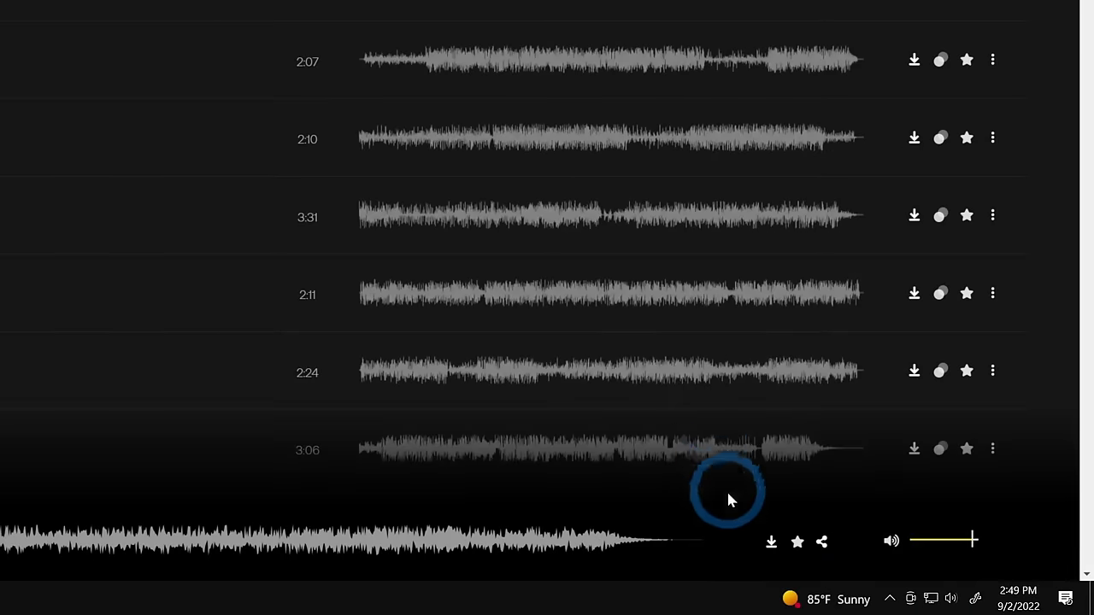
left_click(770, 547)
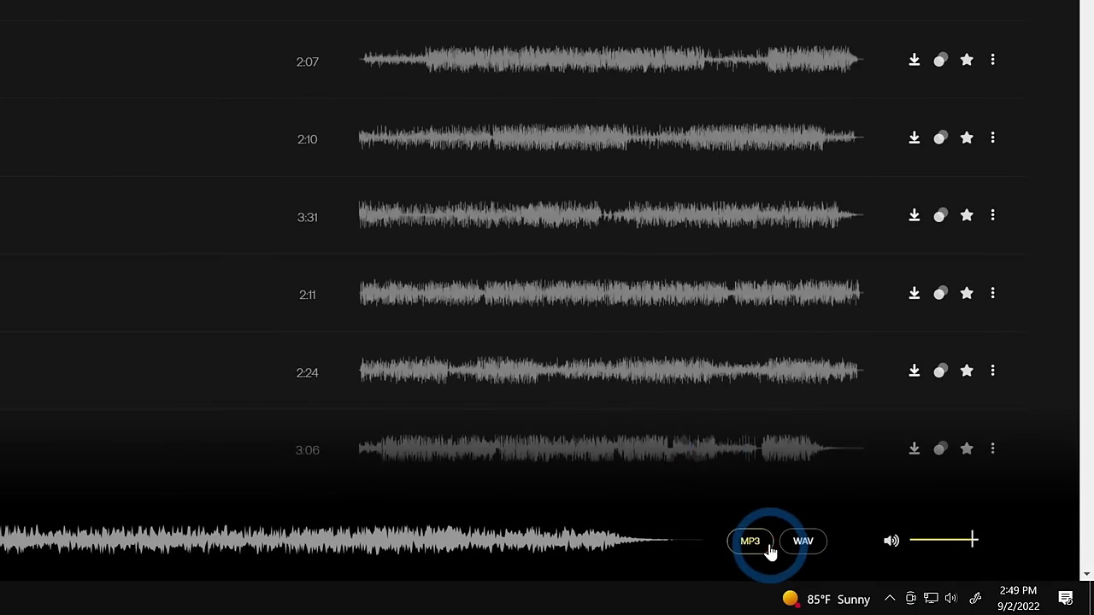
left_click(804, 548)
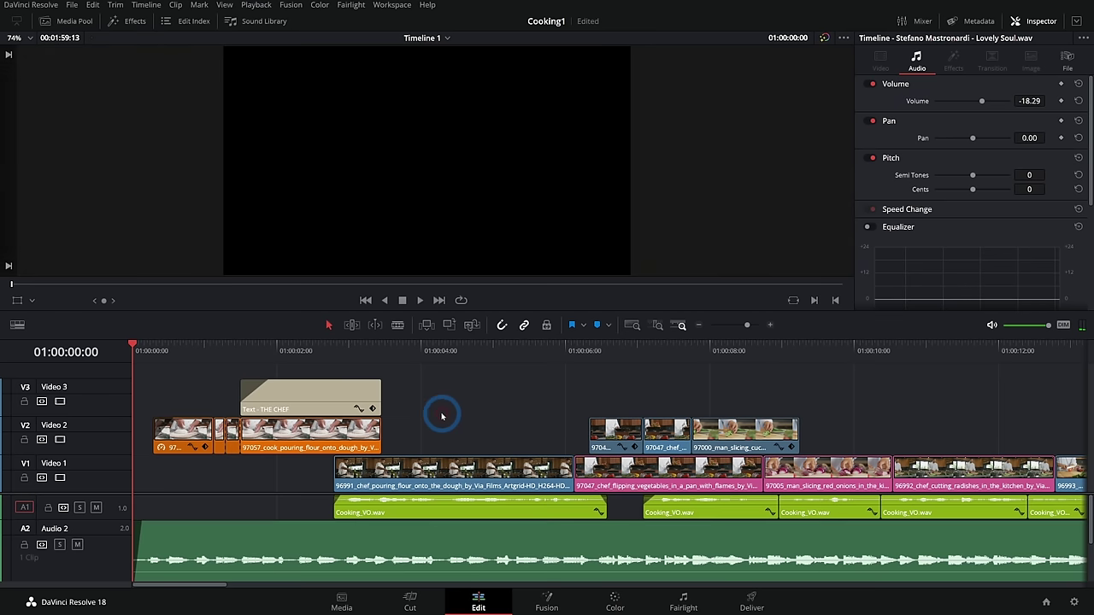
- Play the Edit page timeline from the start to hear the music under the voiceover, then stop
key("space")
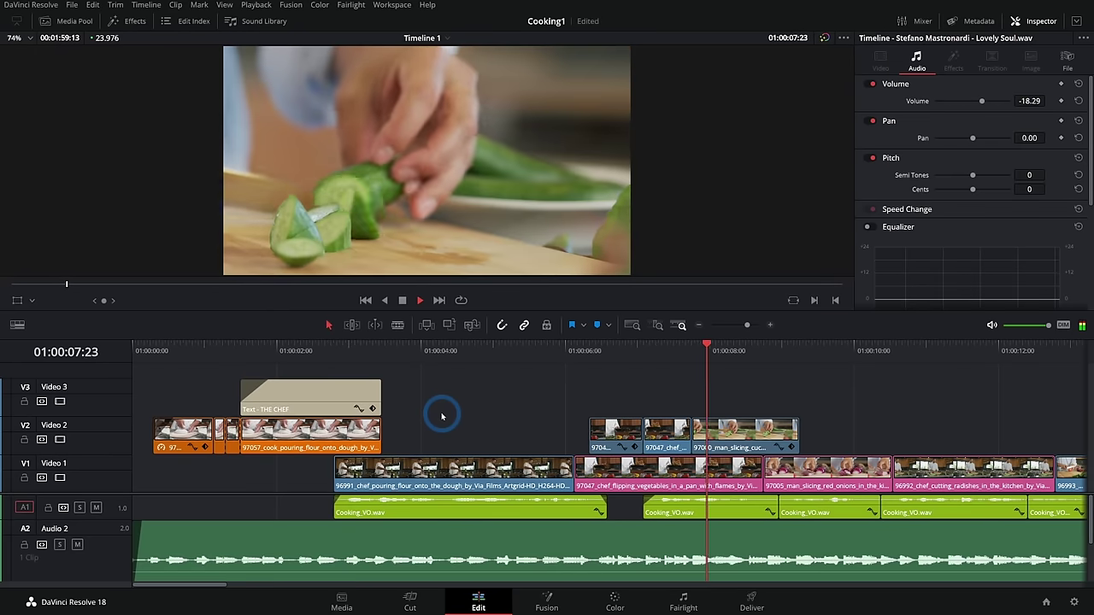
left_click(442, 416)
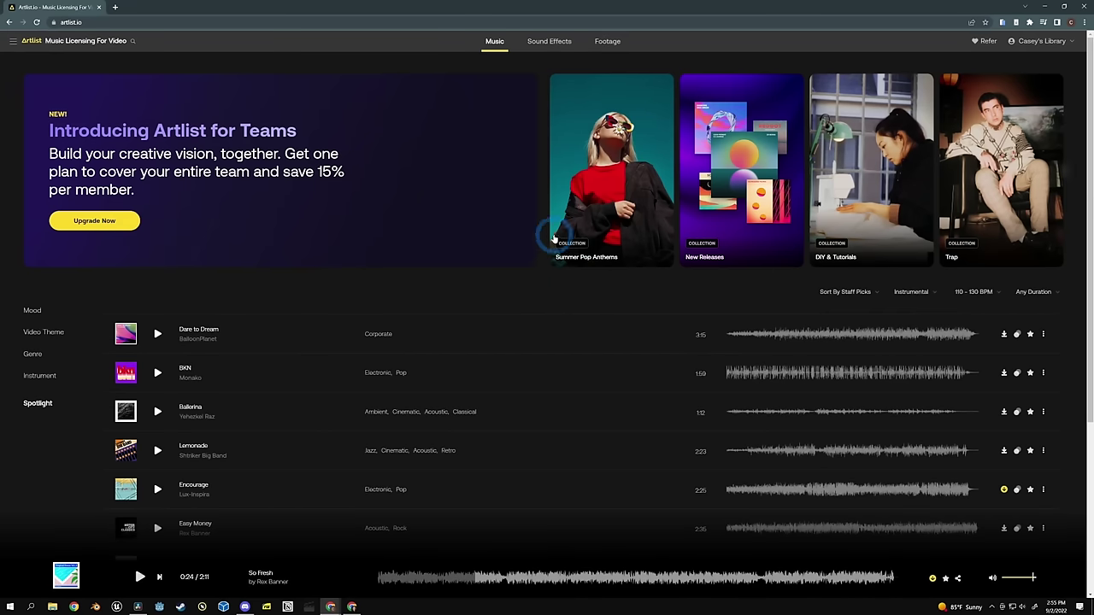
- Browse Whooshes & Transitions in Sound Effects, then preview the Melodrama whoosh and Epic Impacts hard hit
left_click(550, 42)
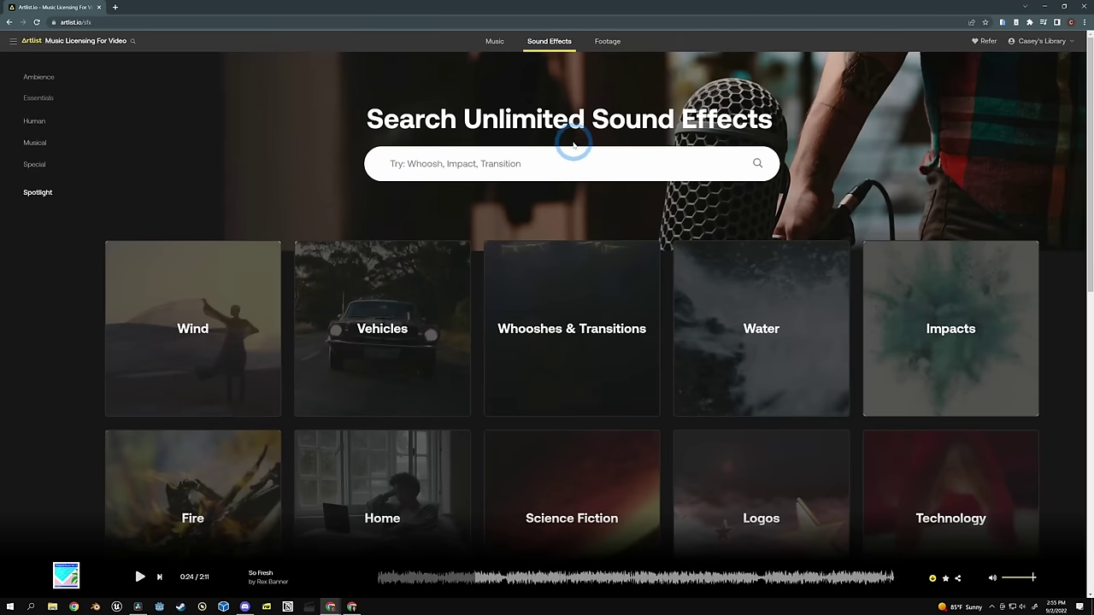
scroll(515, 198, "down", 1)
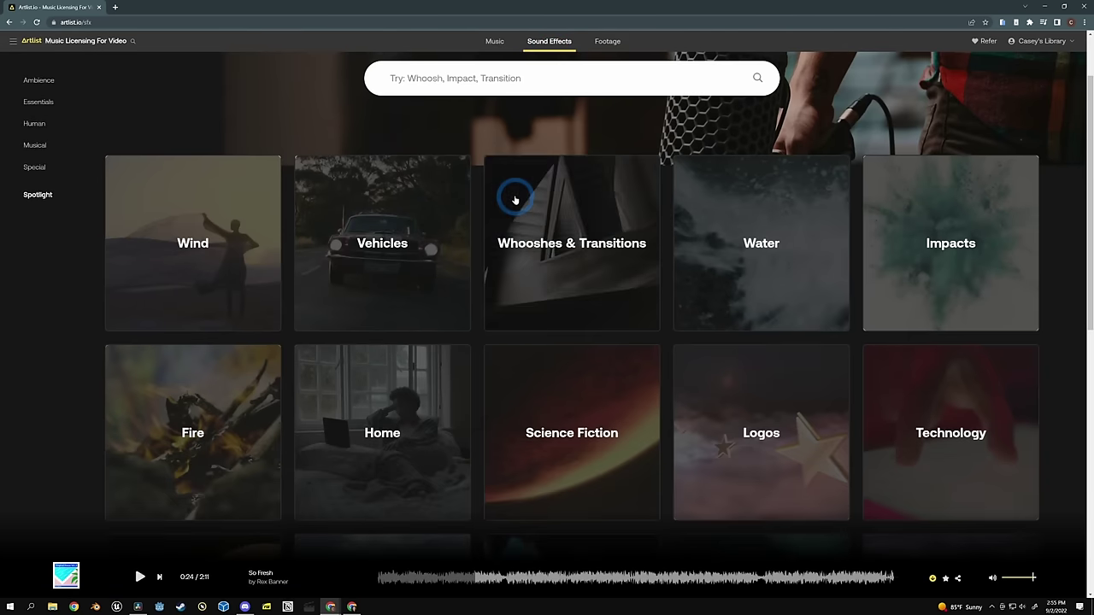
left_click(516, 200)
left_click(170, 178)
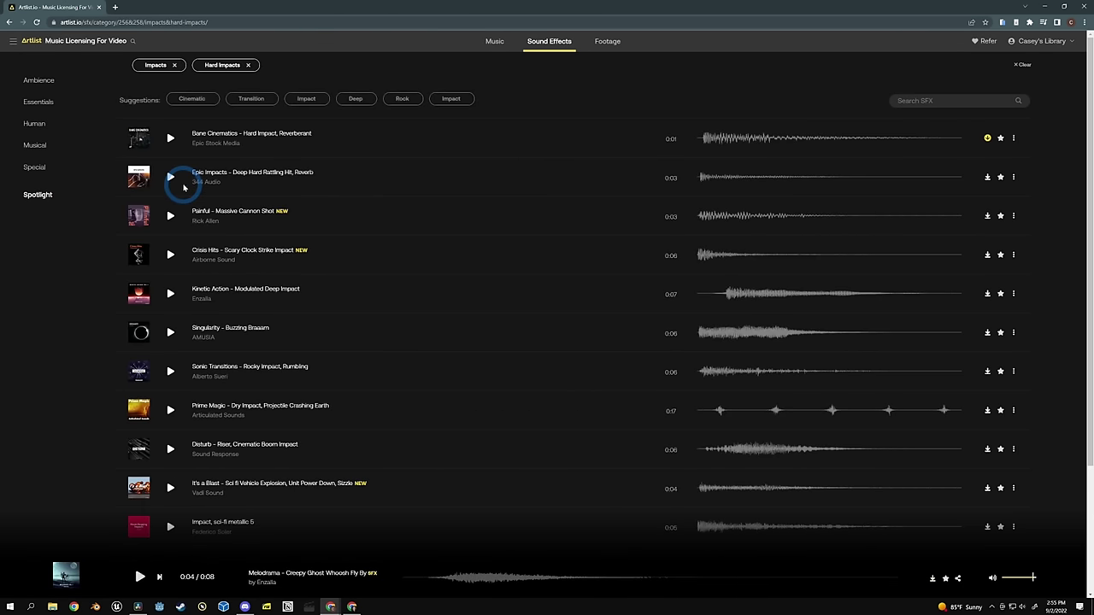
left_click(171, 178)
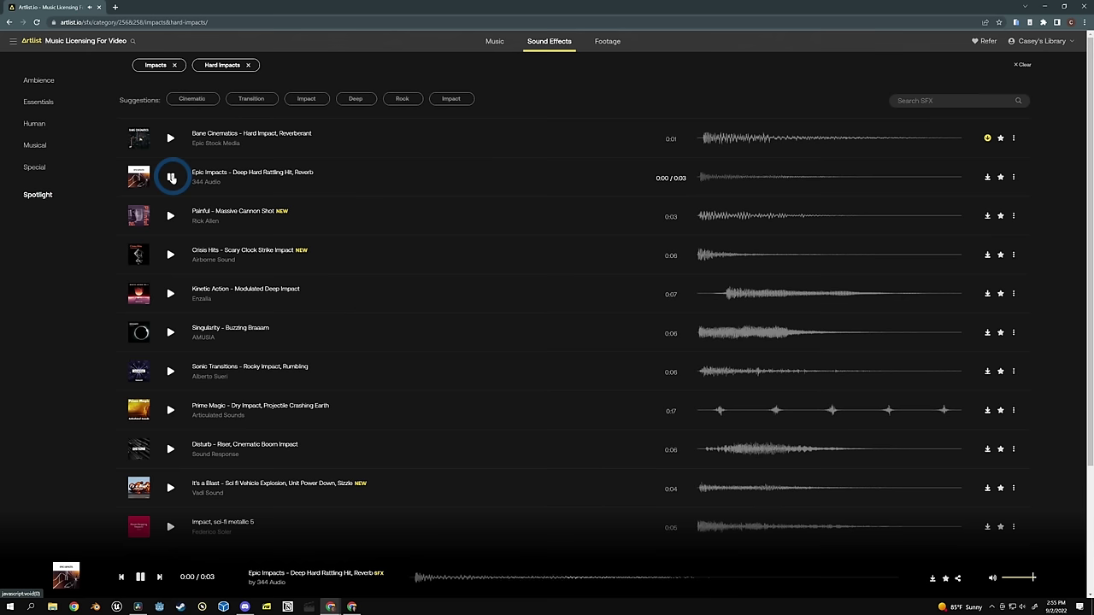
left_click(514, 262)
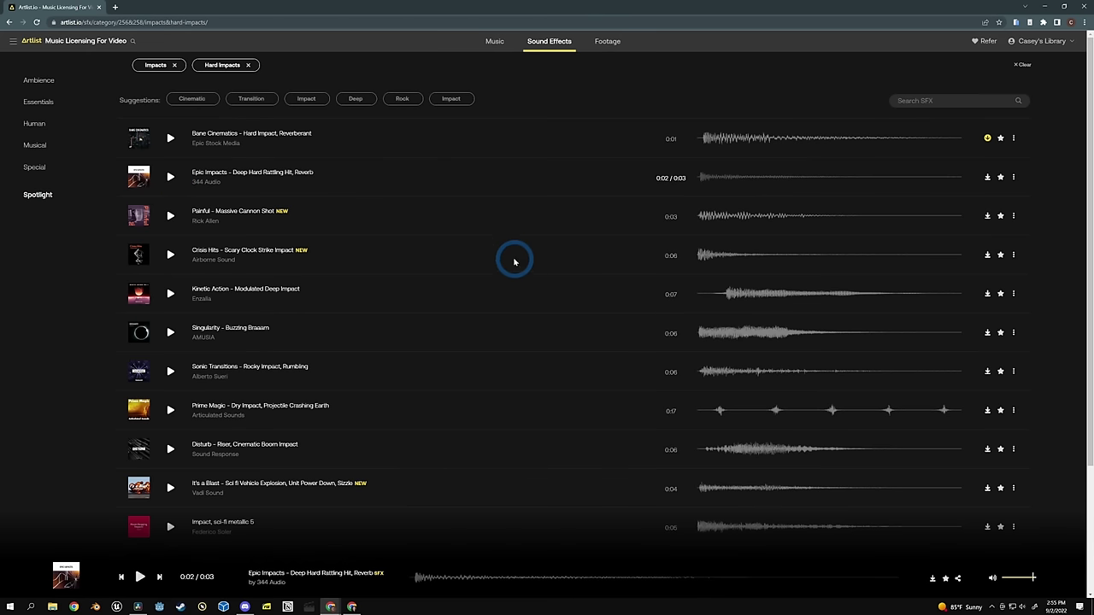